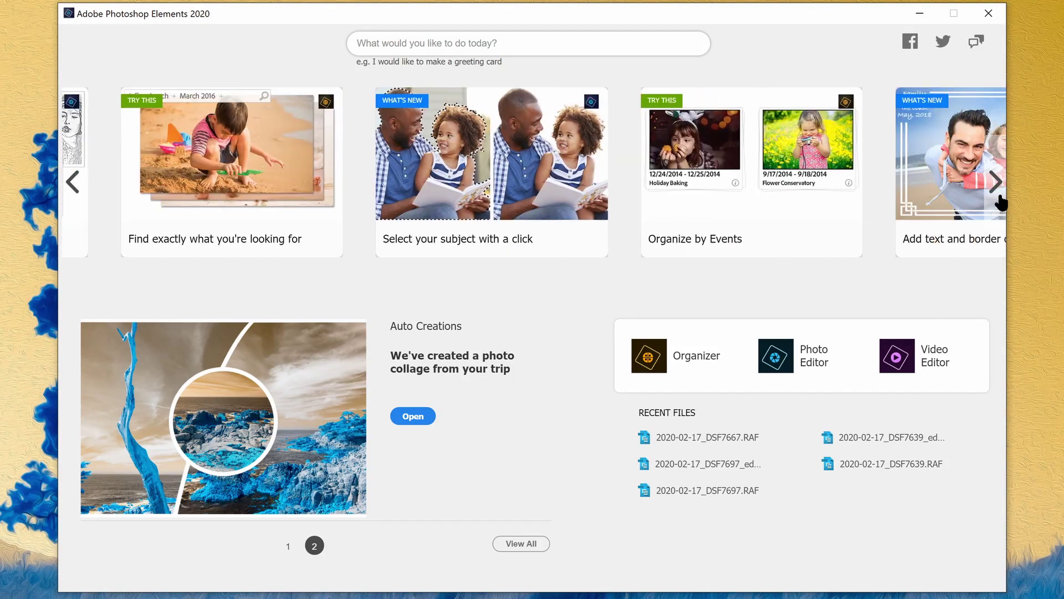
Step: Page through the feature highlights, then open the red coastal rock photo in Camera Raw
click(1000, 197)
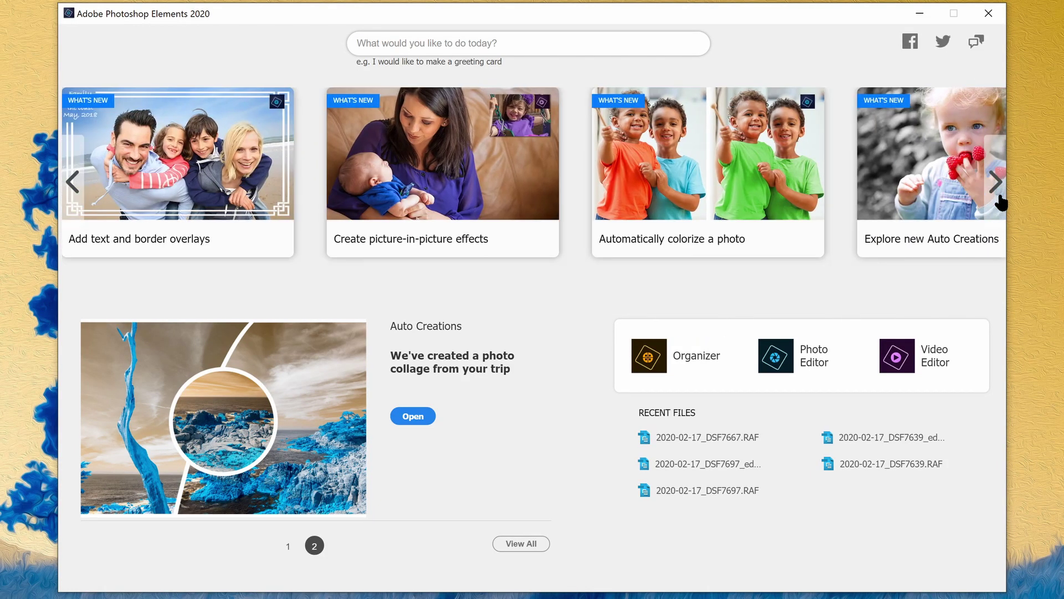
click(1000, 197)
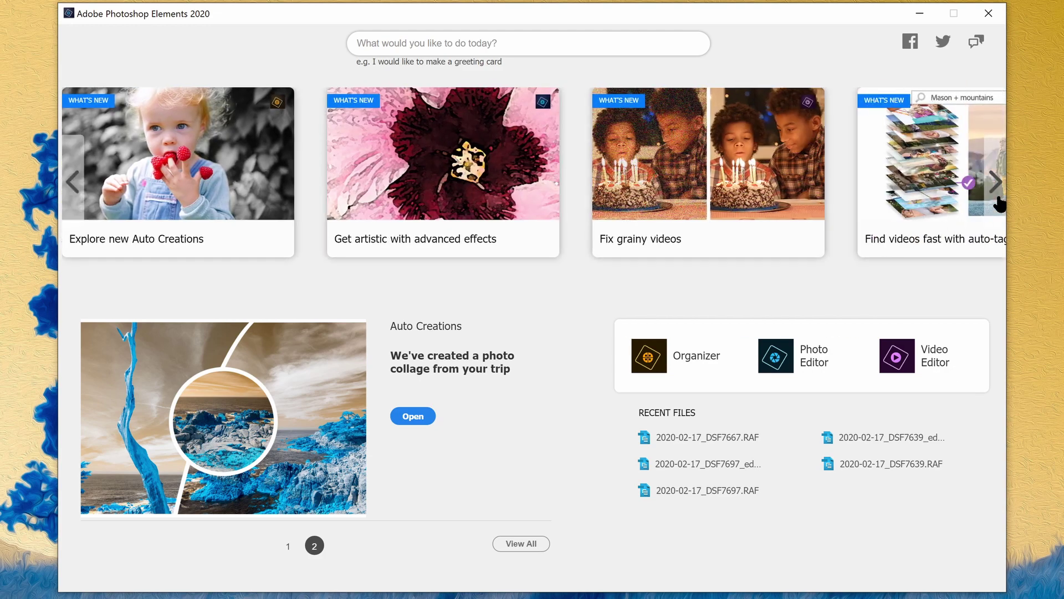
click(1000, 199)
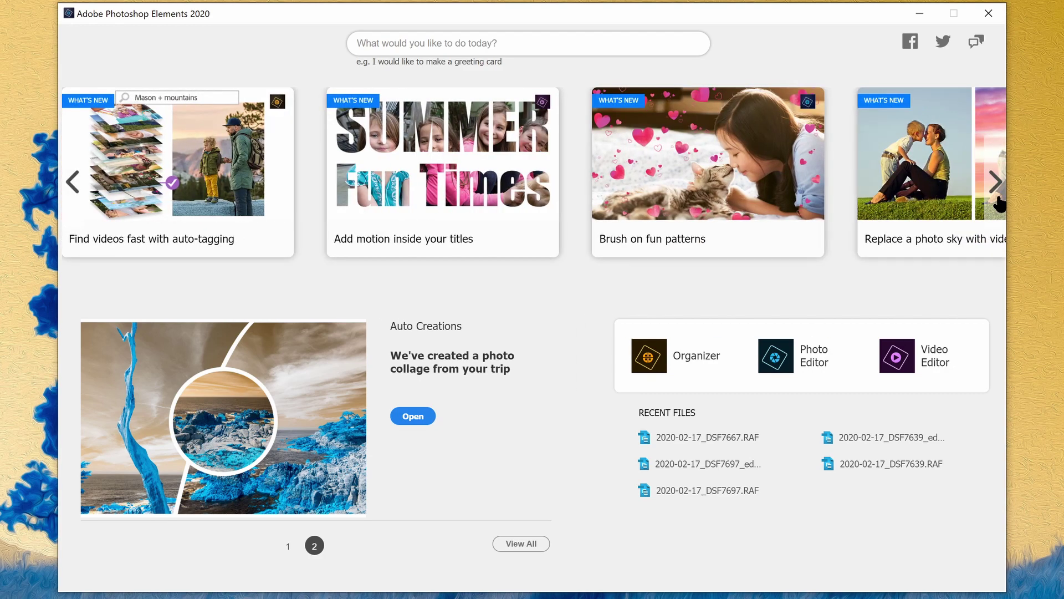
click(999, 200)
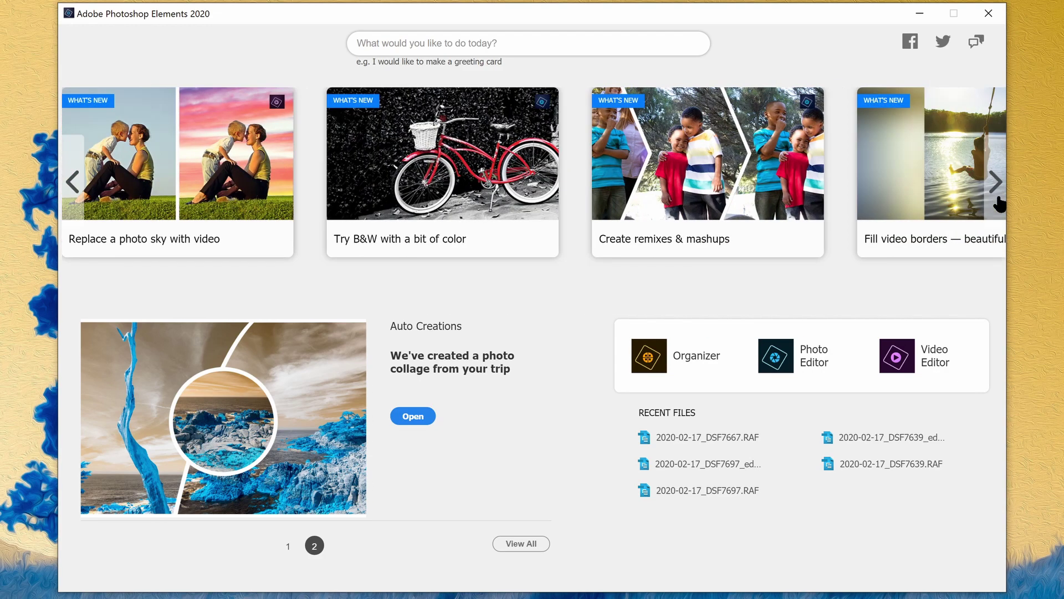
click(999, 198)
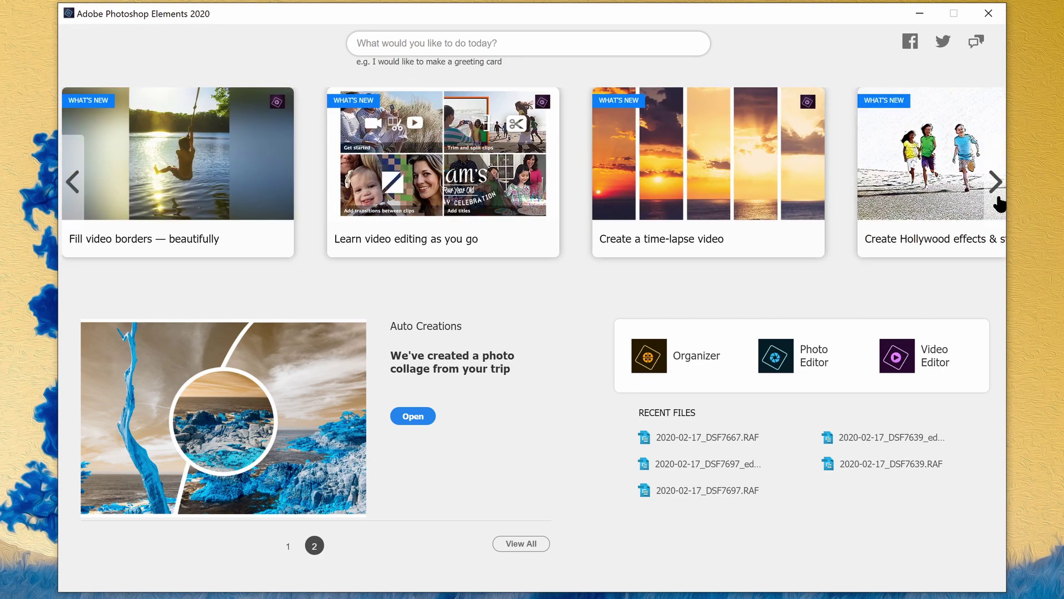
click(1000, 201)
click(1000, 201)
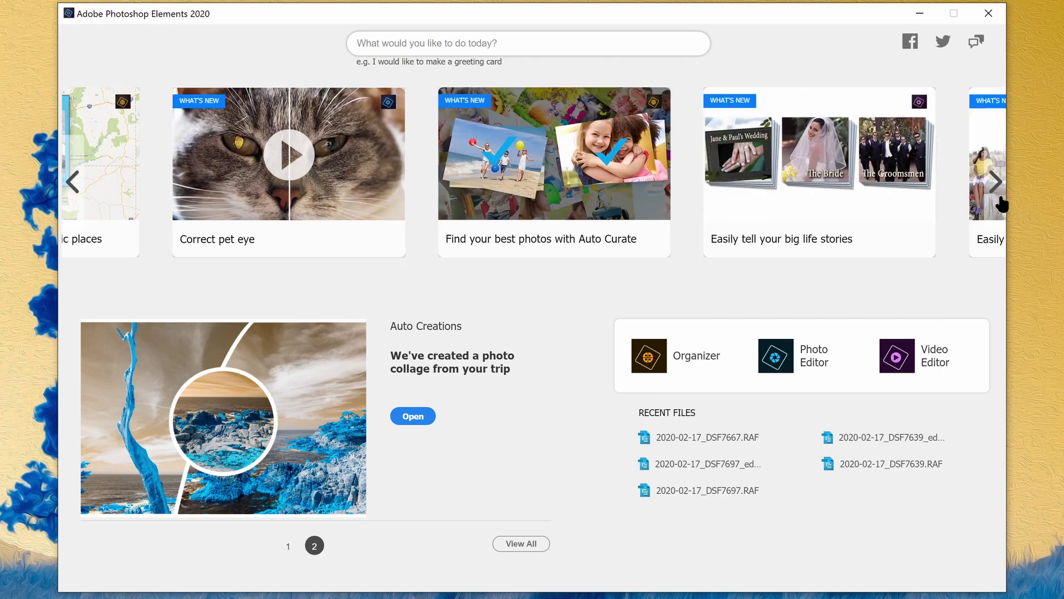
click(999, 207)
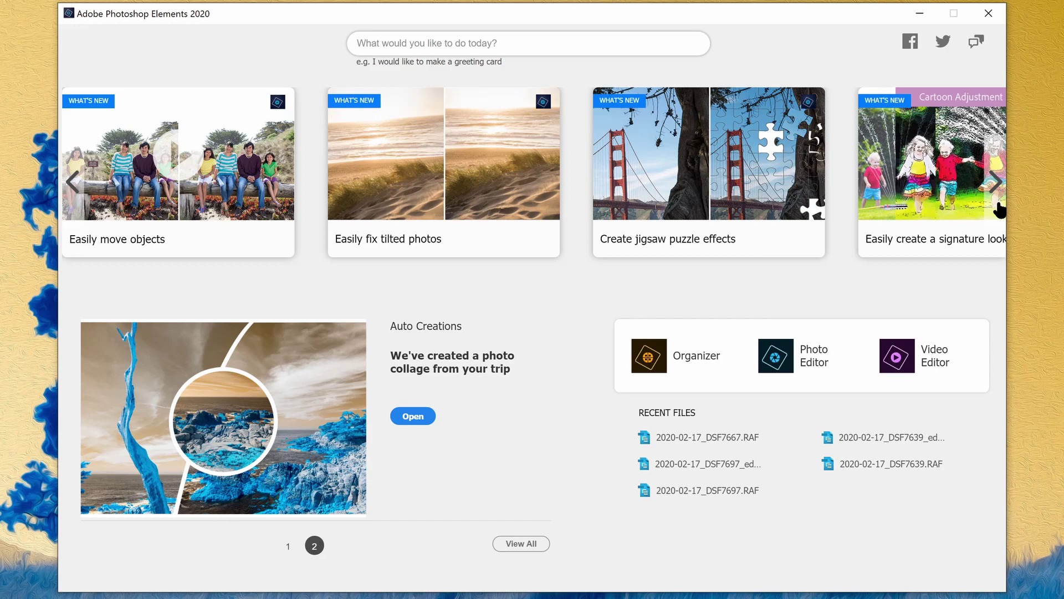
click(1000, 208)
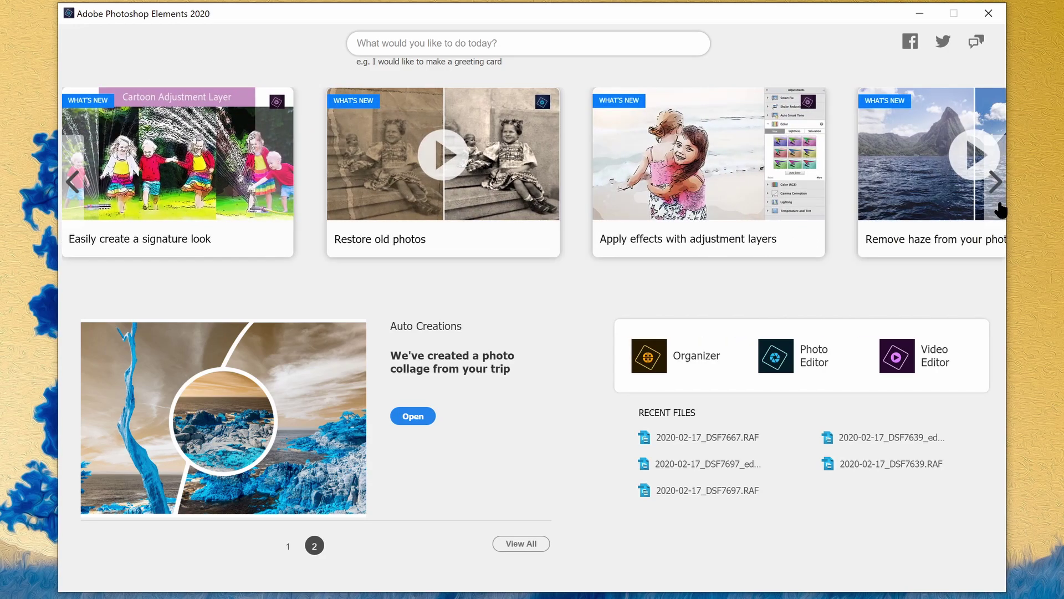
click(1001, 209)
click(1001, 210)
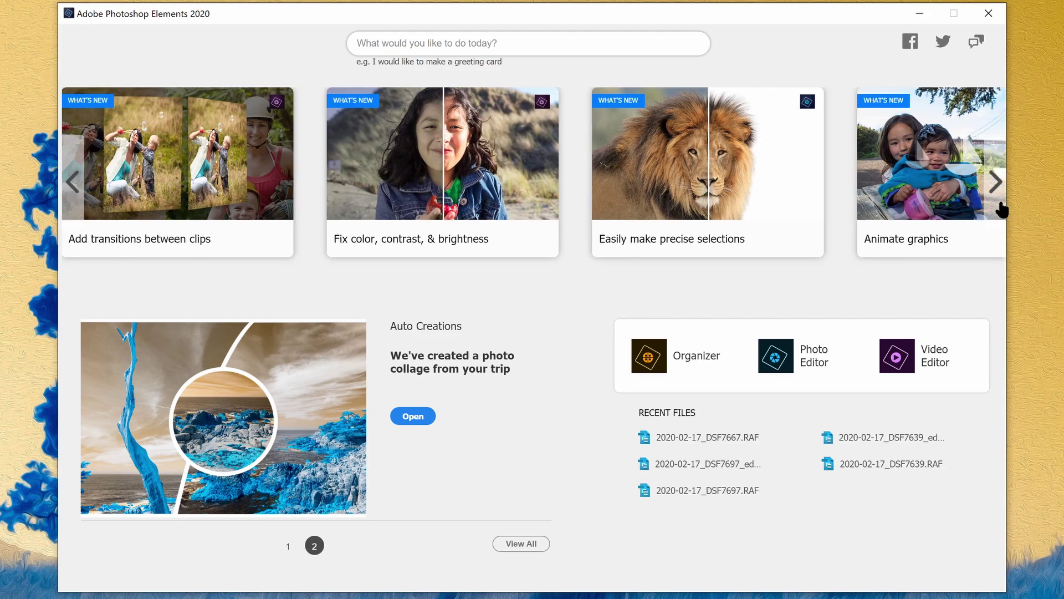
click(1001, 210)
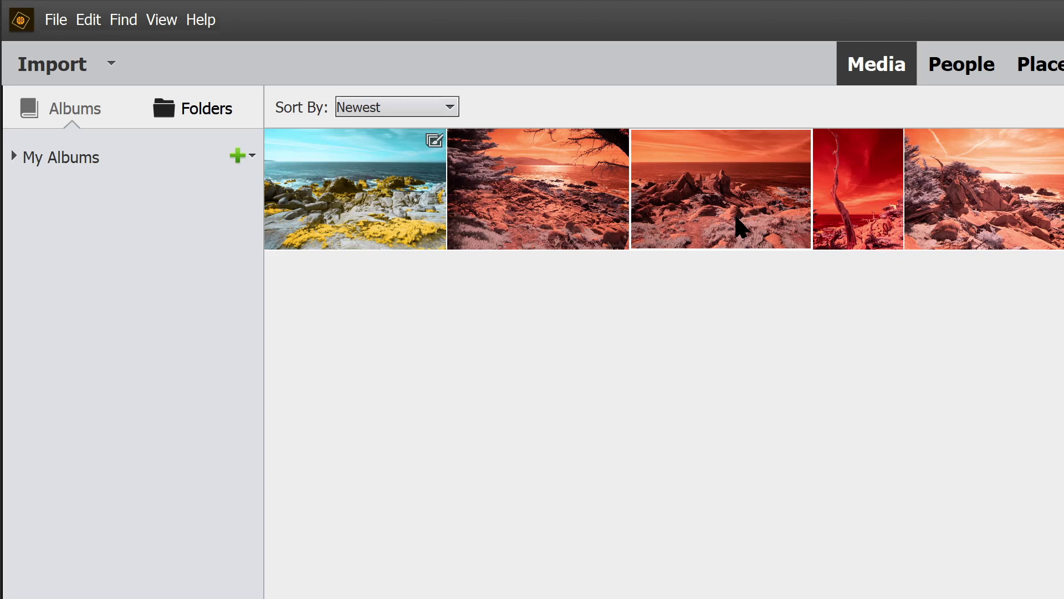
right_click(741, 226)
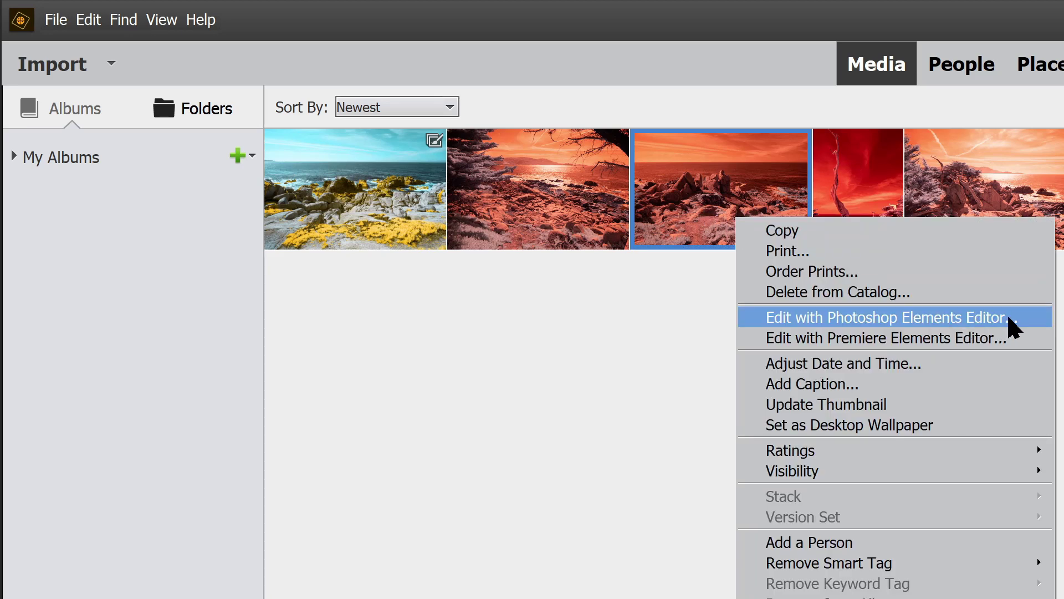
click(1023, 318)
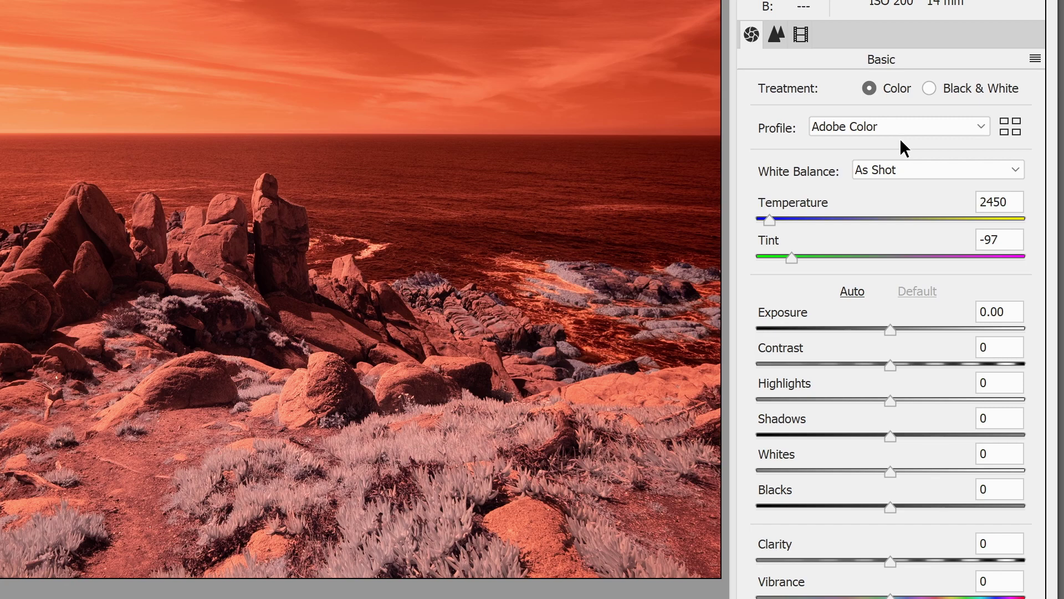
Step: Apply the Fujifilm X-T20 IR 590nm camera profile from the Profile Browser
click(1010, 127)
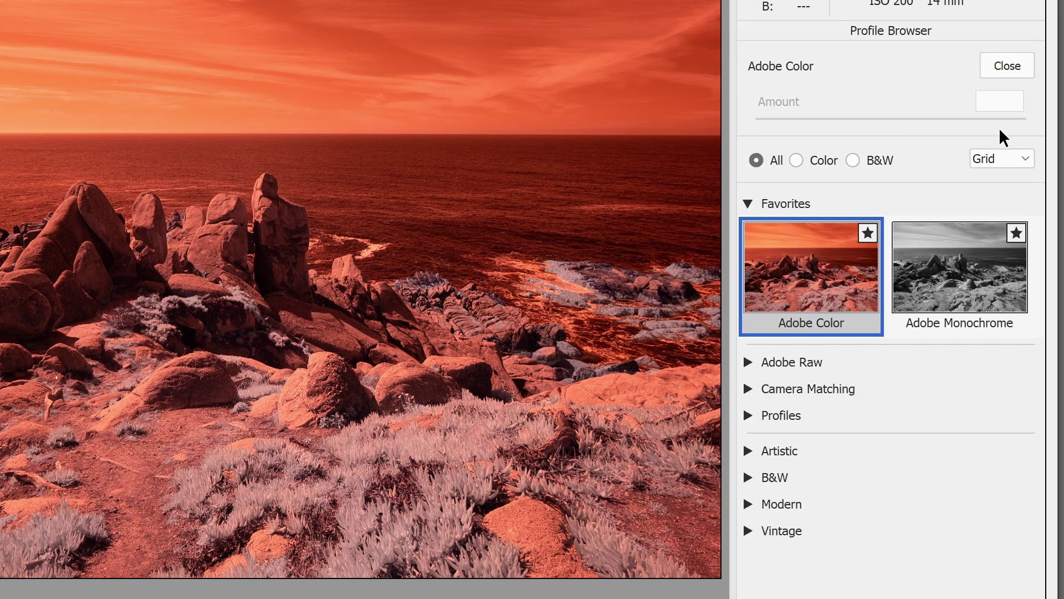
click(747, 416)
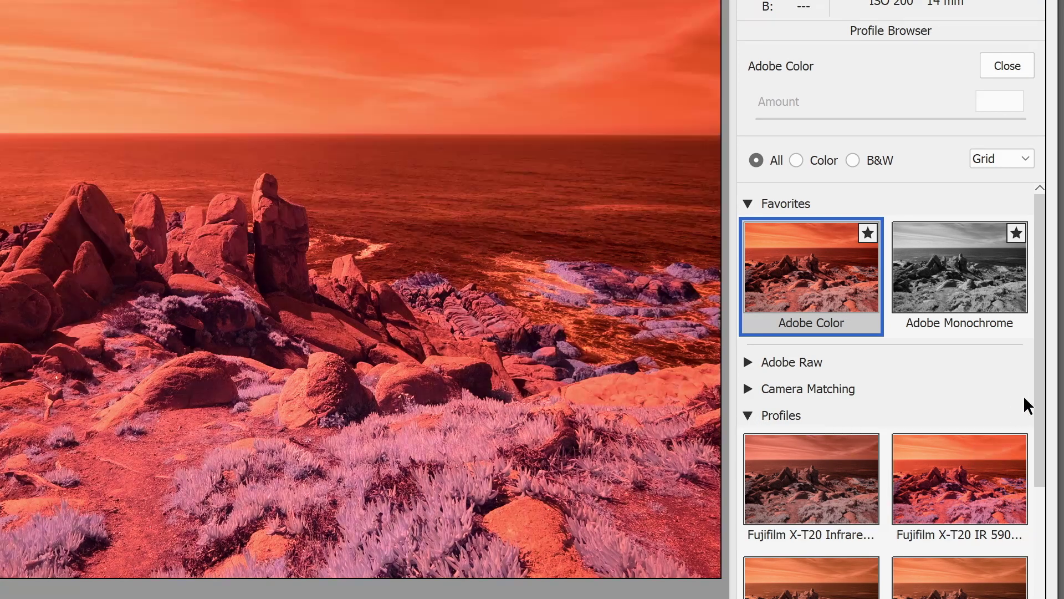
click(939, 489)
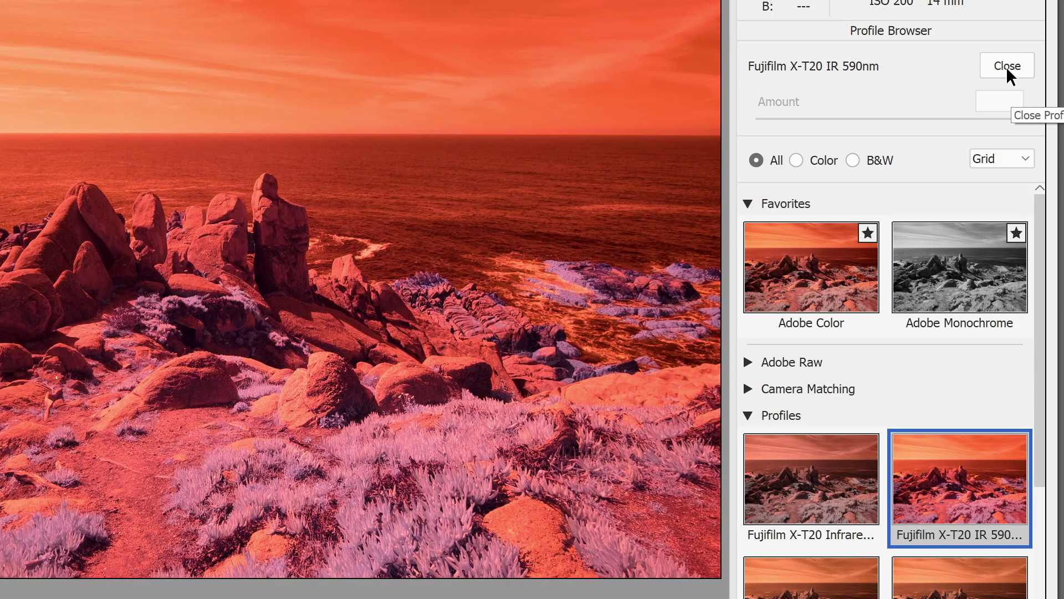
click(1006, 67)
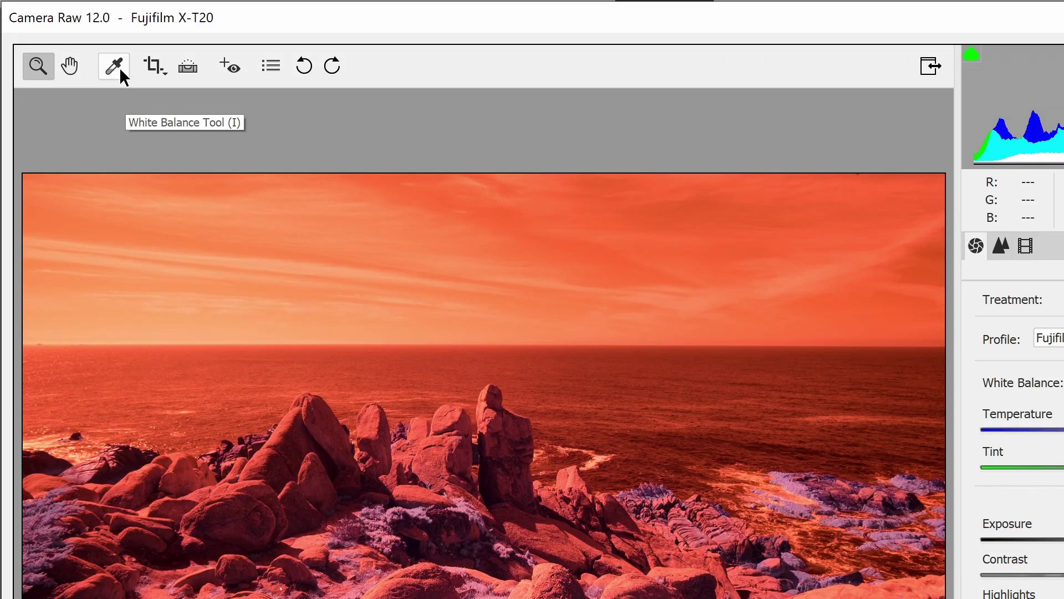
Step: Sample the sky with the White Balance Tool for a custom 8800 temperature, -66 tint
click(119, 69)
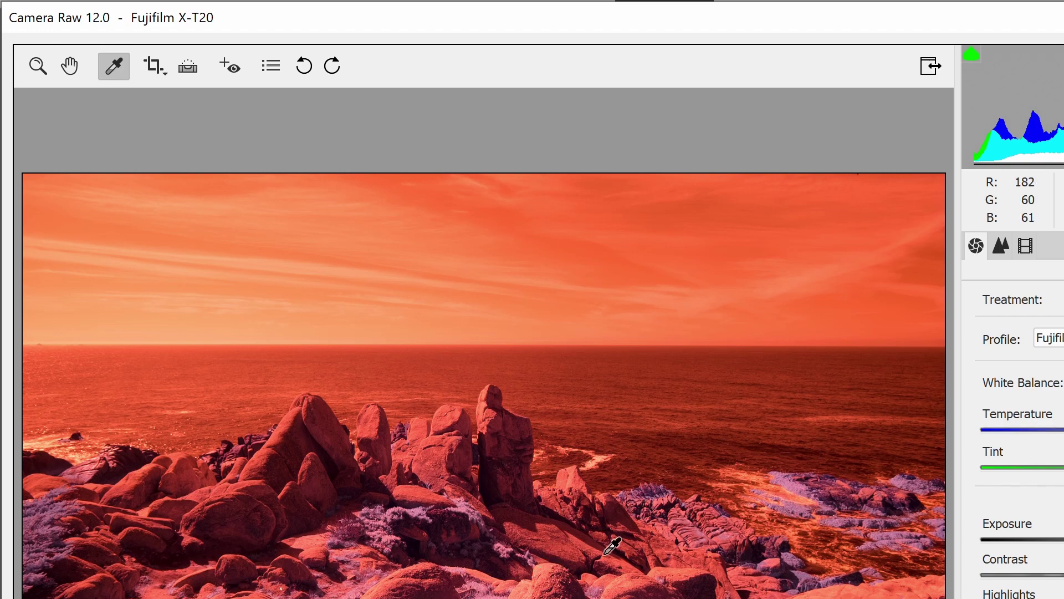
click(323, 259)
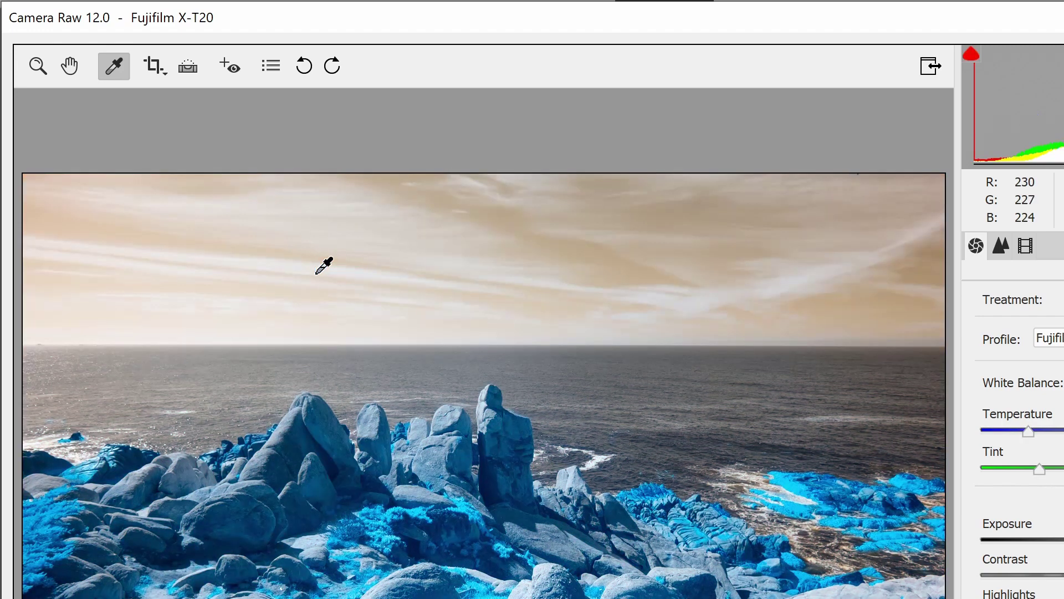
click(551, 591)
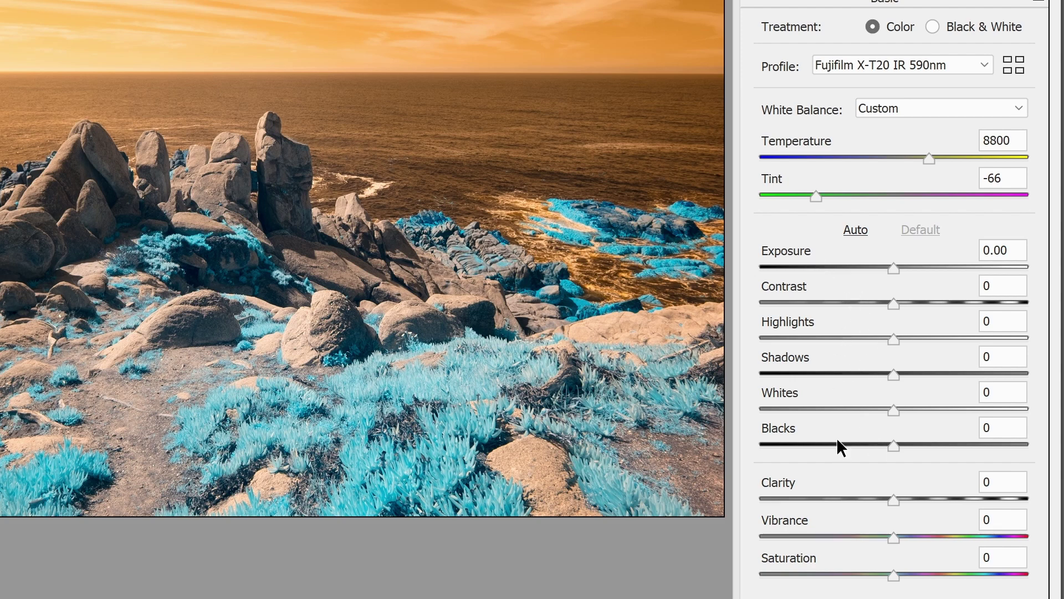
Step: Apply Auto tone, then set Exposure to 0.00 and Clarity to +21
click(858, 234)
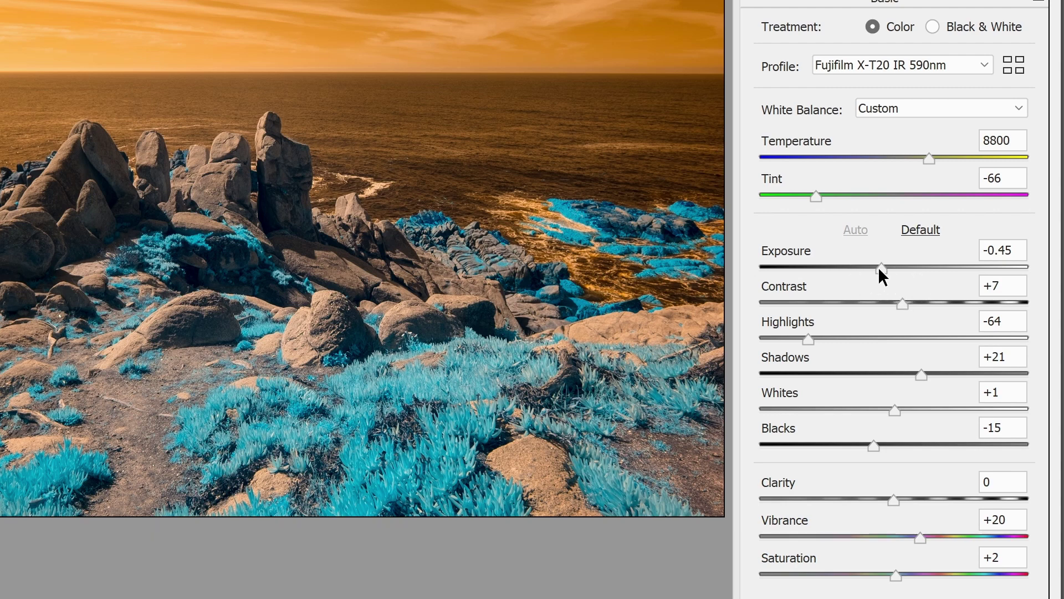
drag(881, 268, 897, 274)
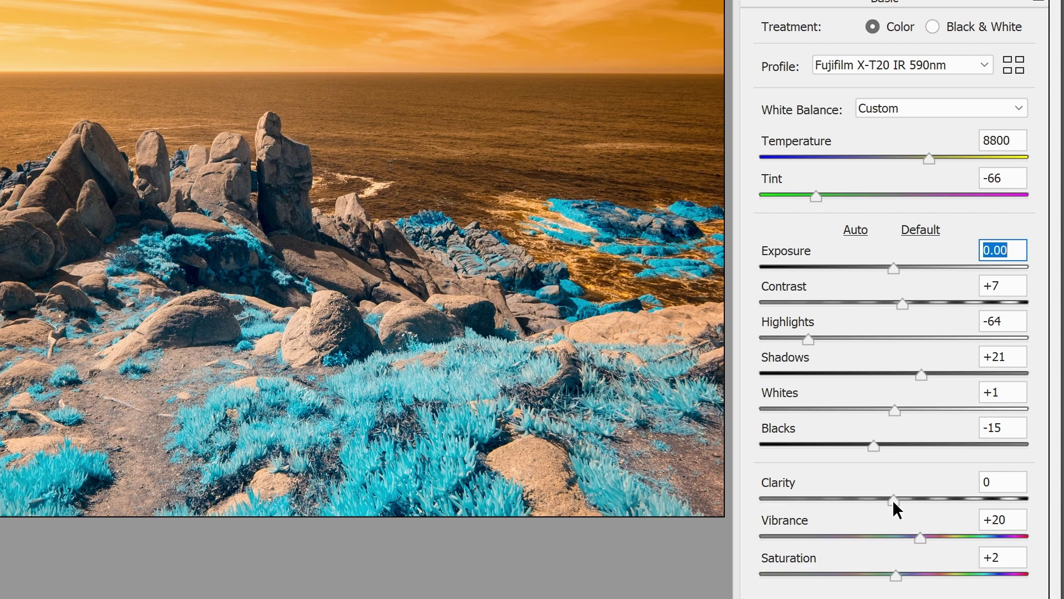
drag(892, 500, 920, 502)
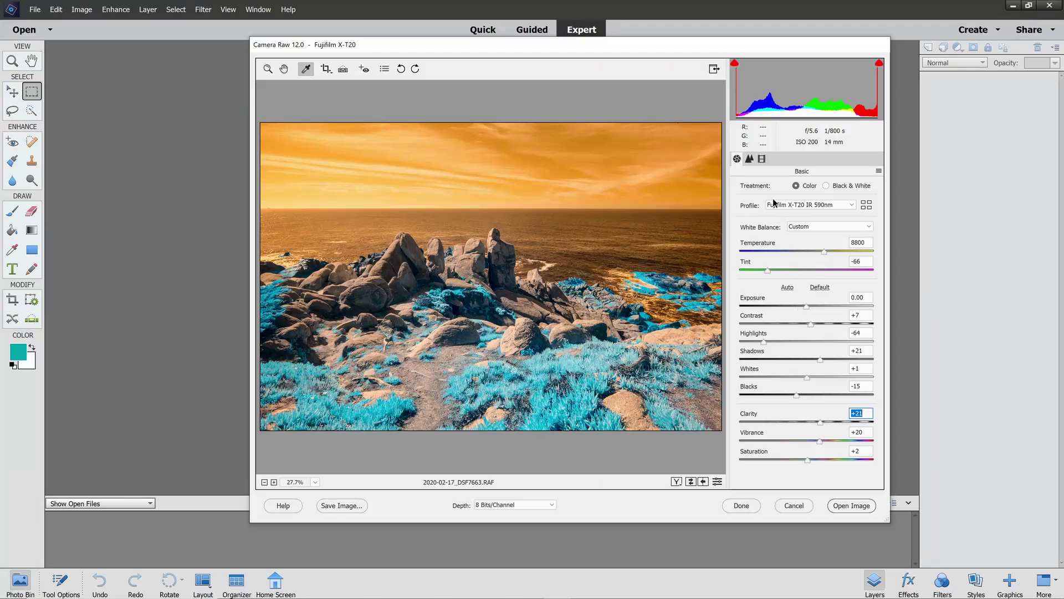
click(750, 159)
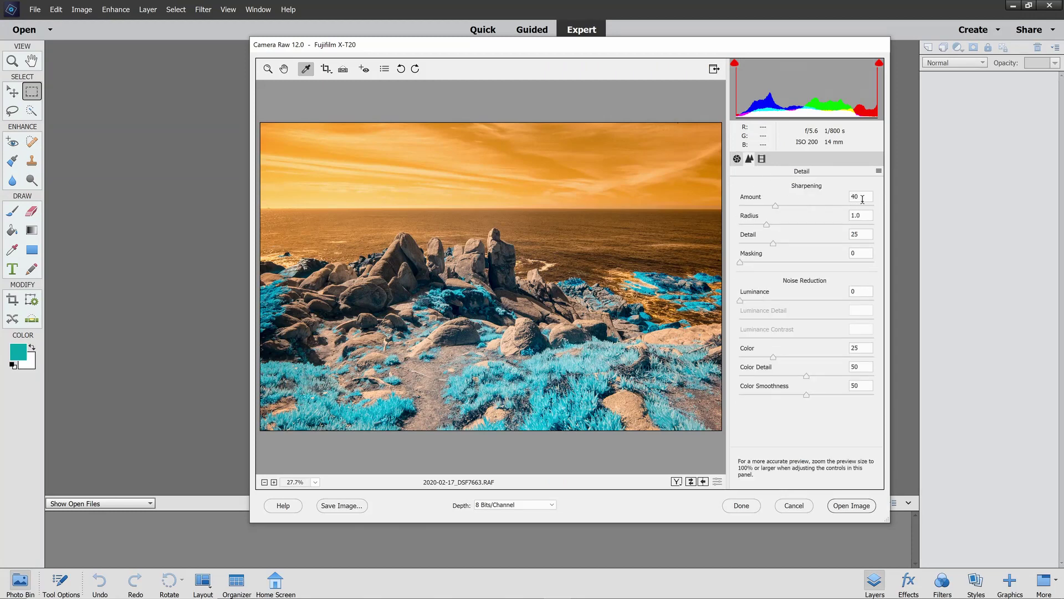
Step: Set sharpening Amount to 30 and raise Masking to 88 to limit sharpening to edges
drag(776, 209, 768, 212)
mouse_move(741, 262)
mouse_down()
mouse_move(858, 269)
mouse_move(848, 270)
mouse_up()
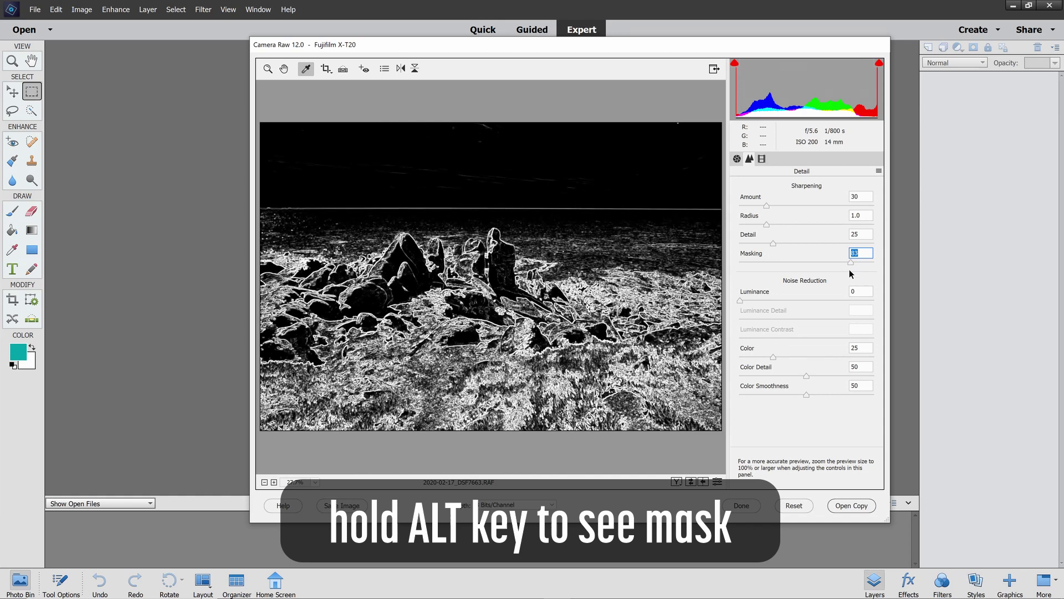
key(alt)
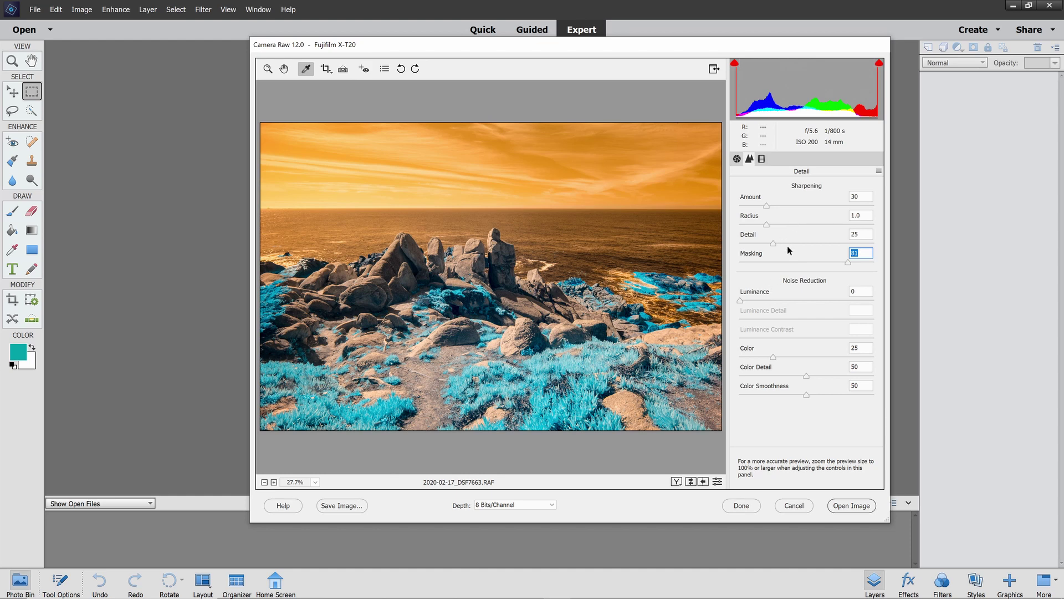
Step: Open the processed photo in the Quick editor and brighten Exposure slightly
click(849, 506)
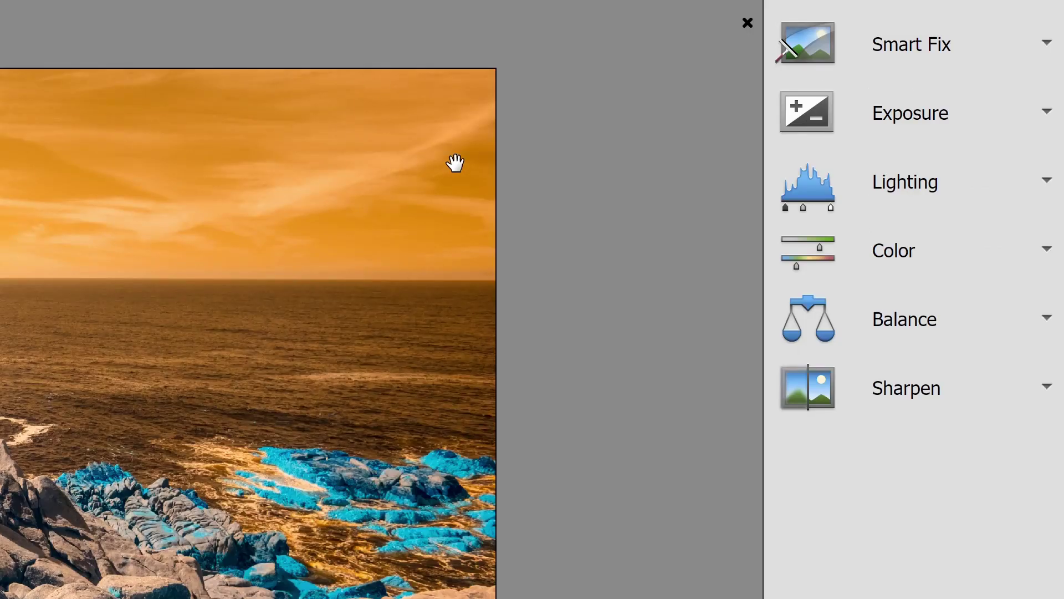
click(1024, 120)
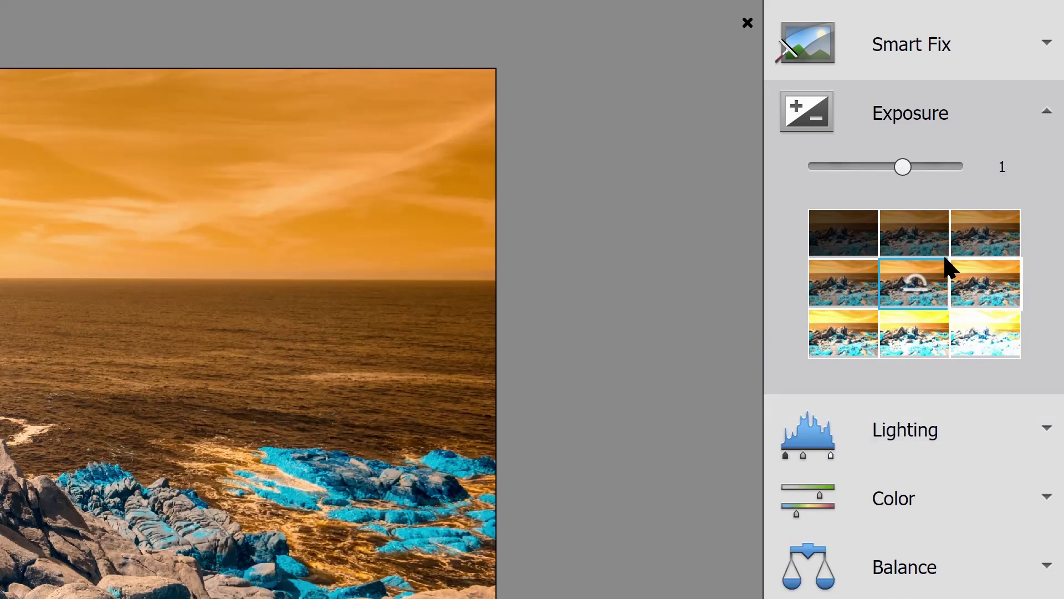
mouse_move(886, 166)
mouse_down()
mouse_move(899, 166)
mouse_move(889, 172)
mouse_up()
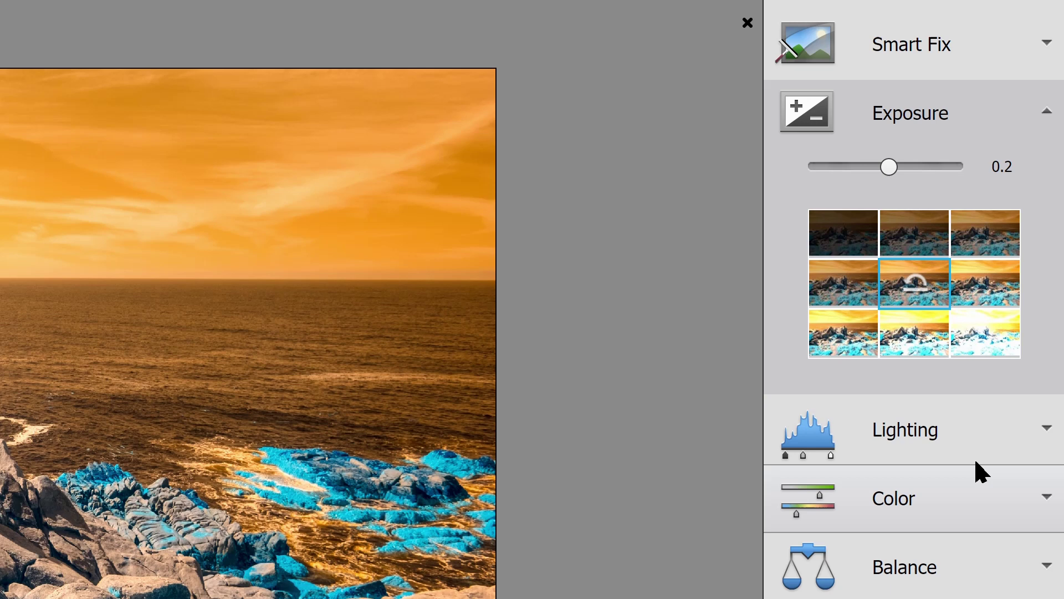
Step: Browse the Lighting midtone and highlight presets in Quick mode
click(975, 458)
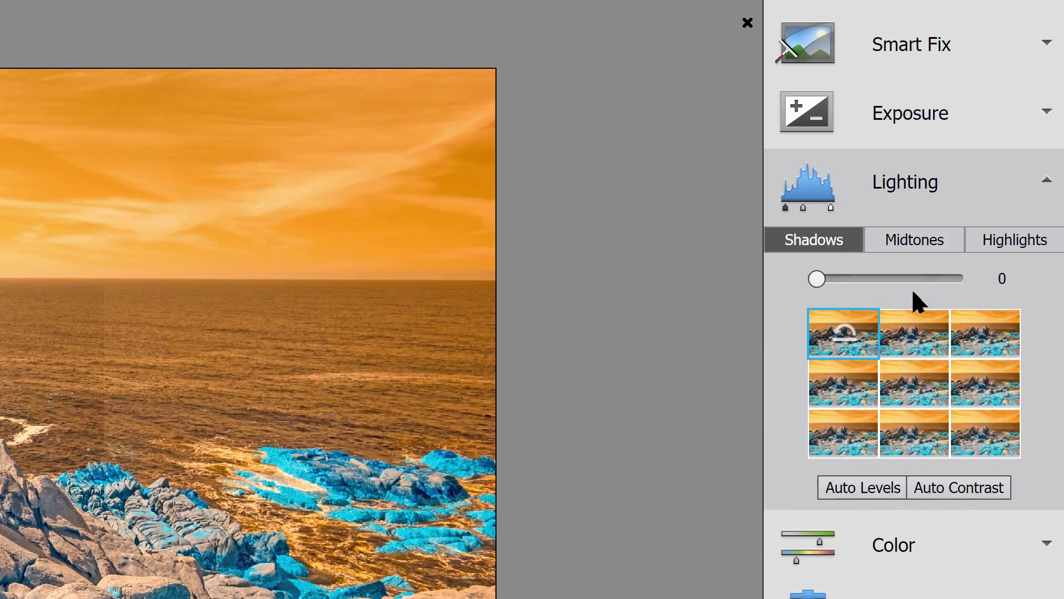
click(909, 249)
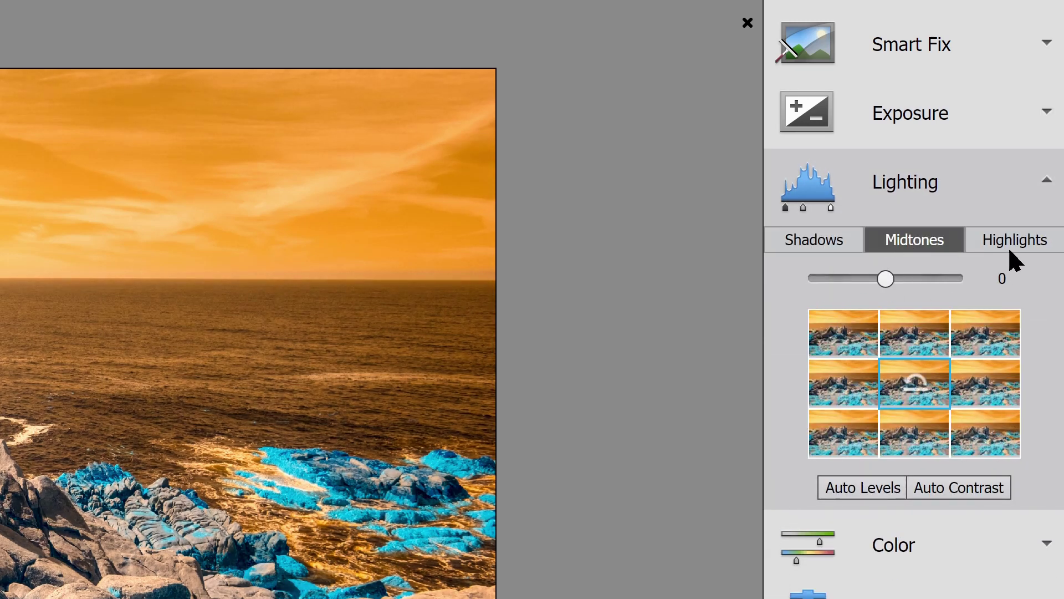
click(1006, 239)
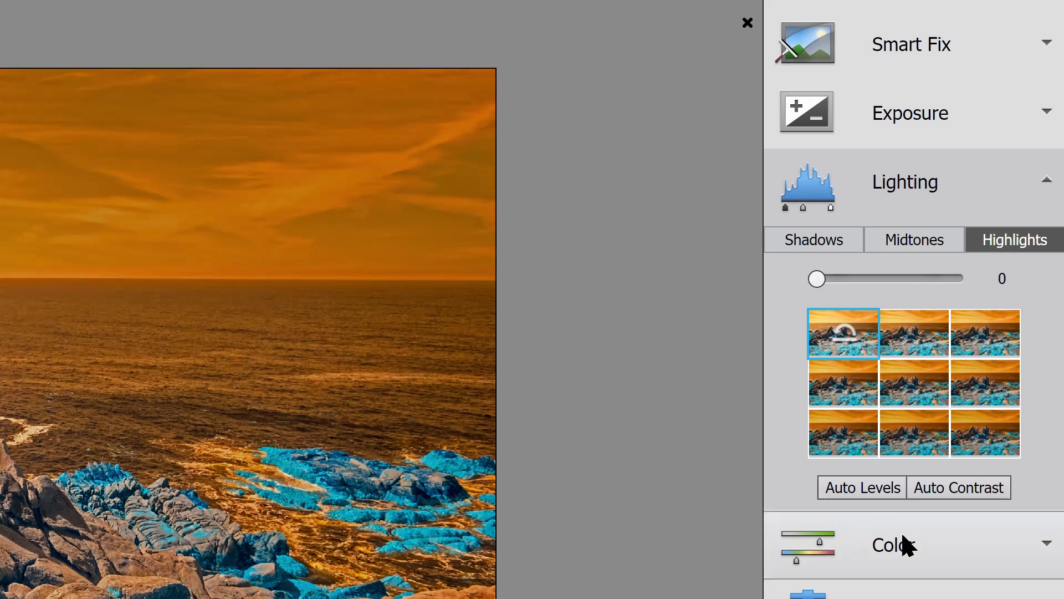
click(901, 543)
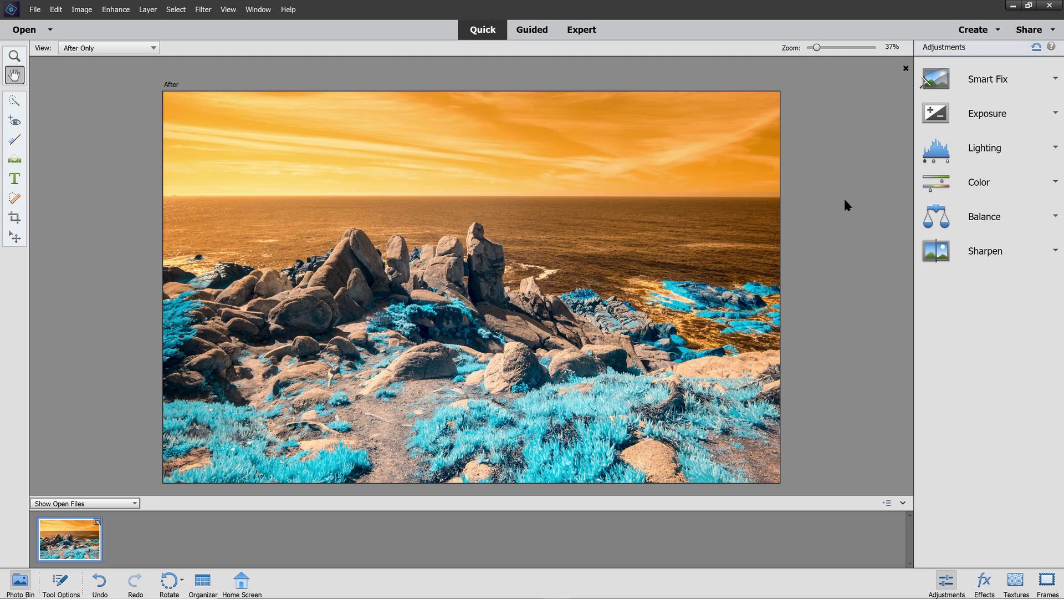
Step: Switch to Expert mode and duplicate the Background layer as 'Background copy'
click(581, 30)
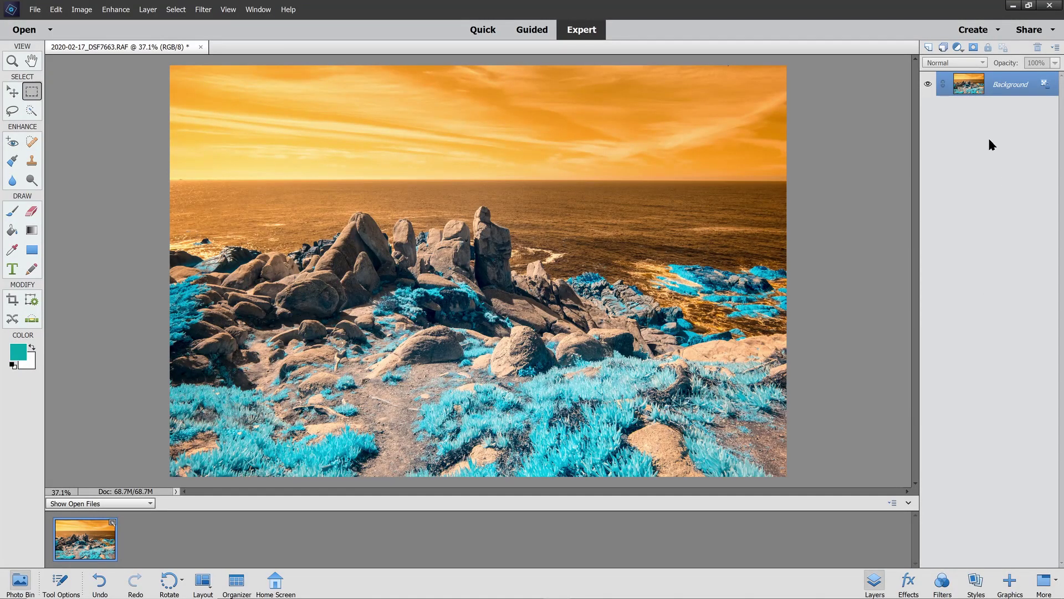
right_click(993, 83)
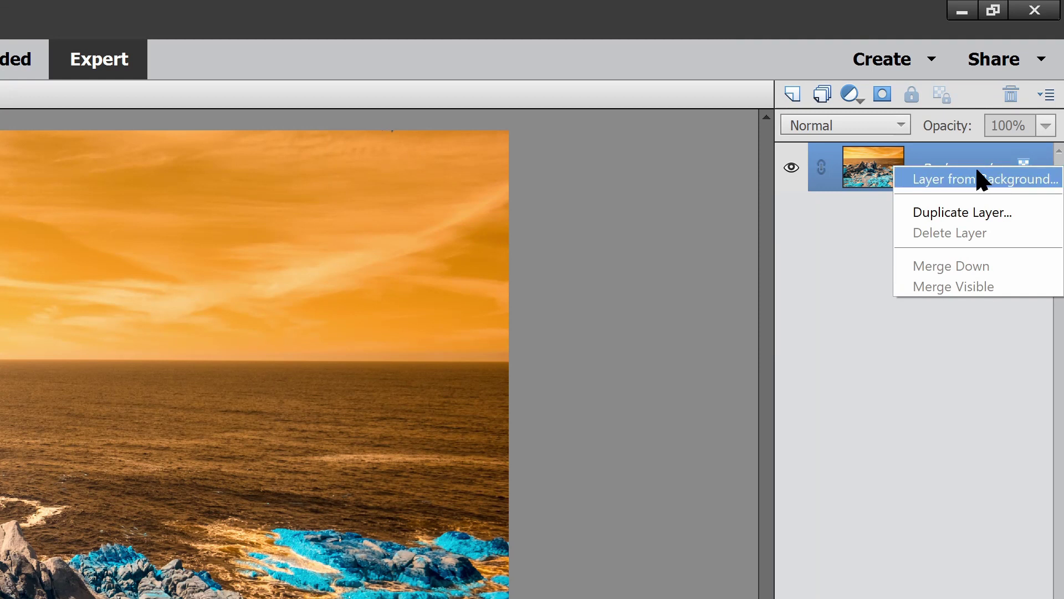
click(960, 218)
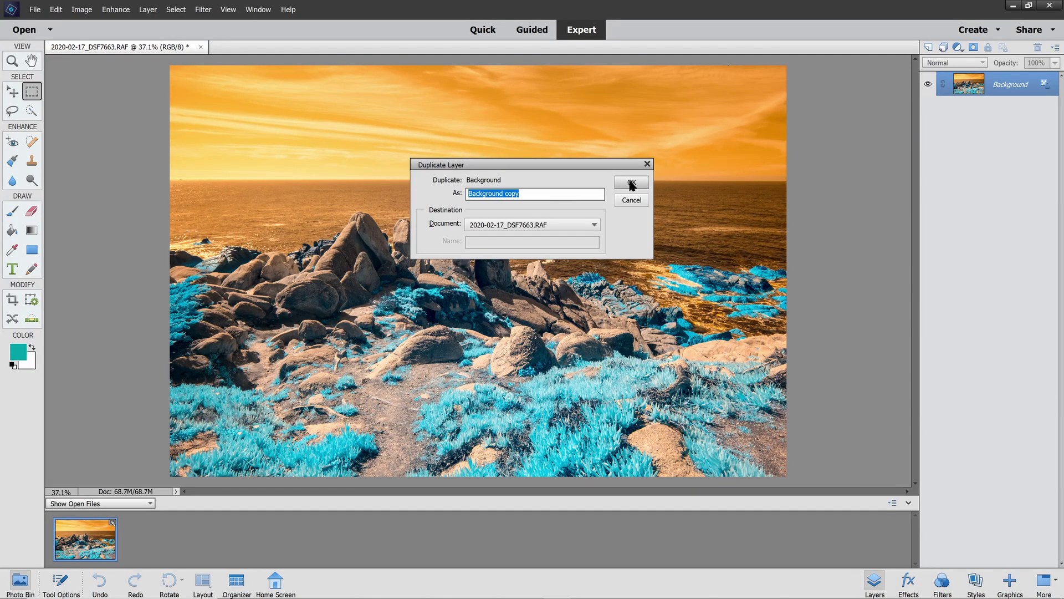
click(632, 185)
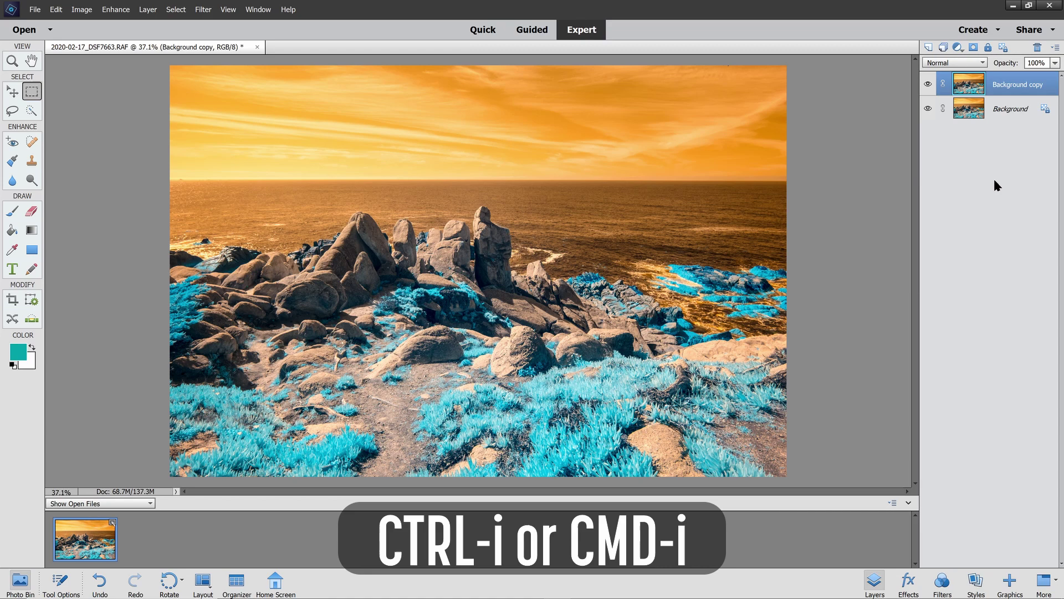
Step: Invert the Background copy layer and set its blend mode to Color
key(ctrl+i)
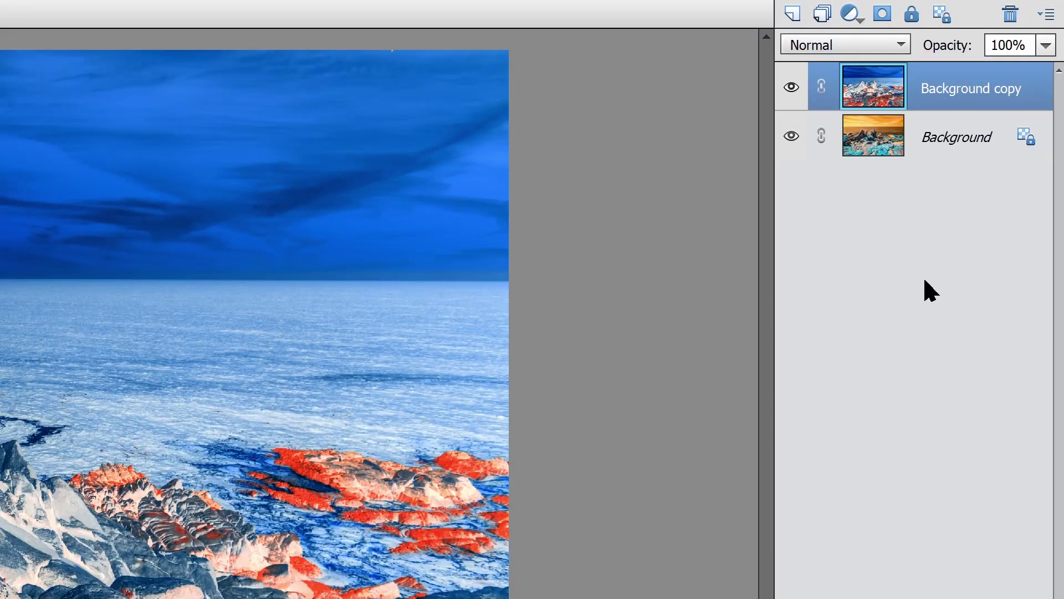
click(899, 42)
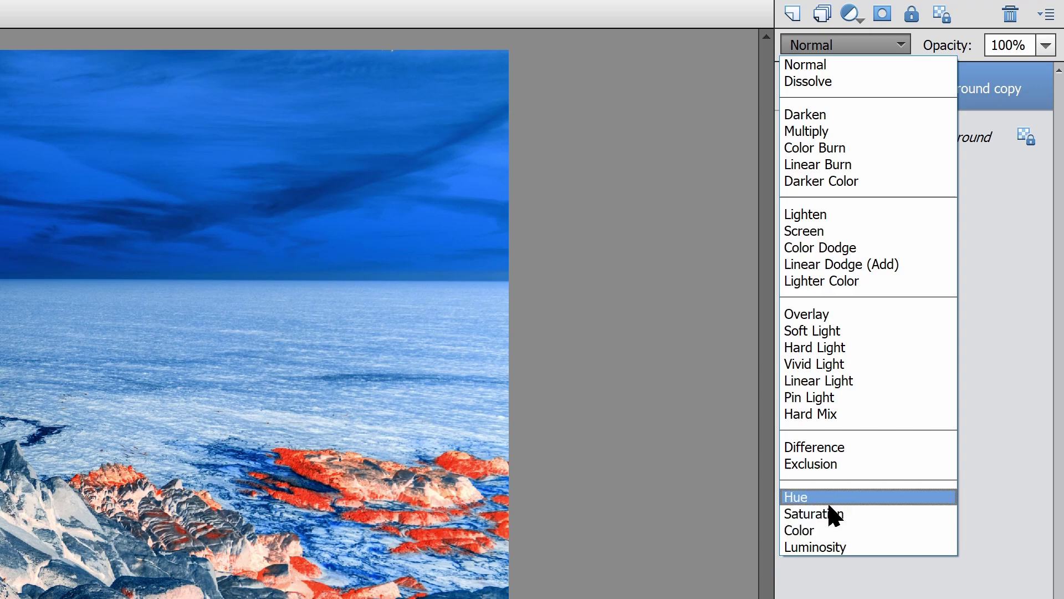
click(827, 530)
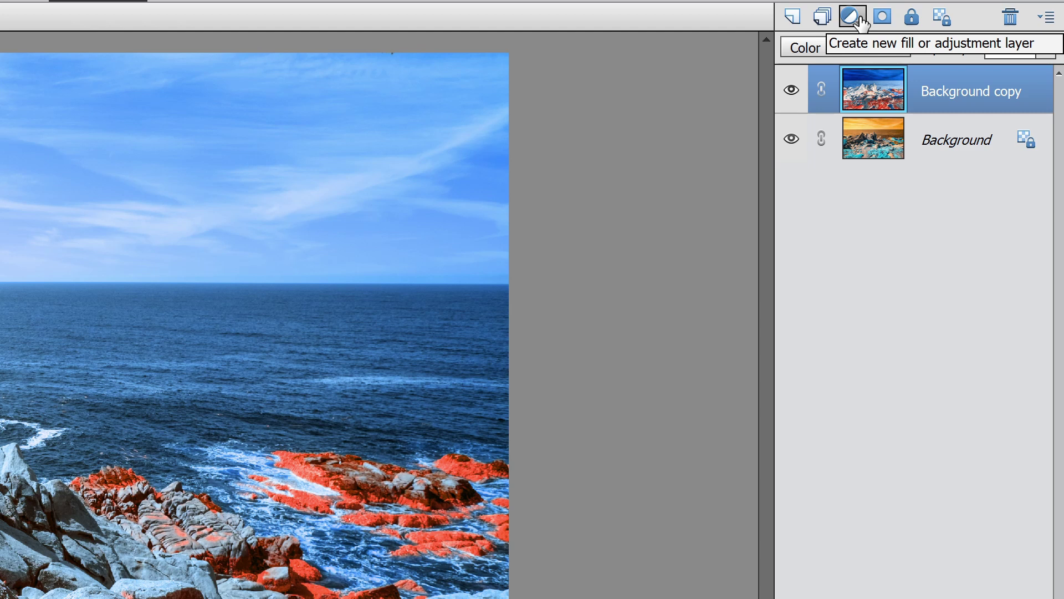
Step: Add a Hue/Saturation adjustment layer and try a hue shift before returning it to zero
click(851, 17)
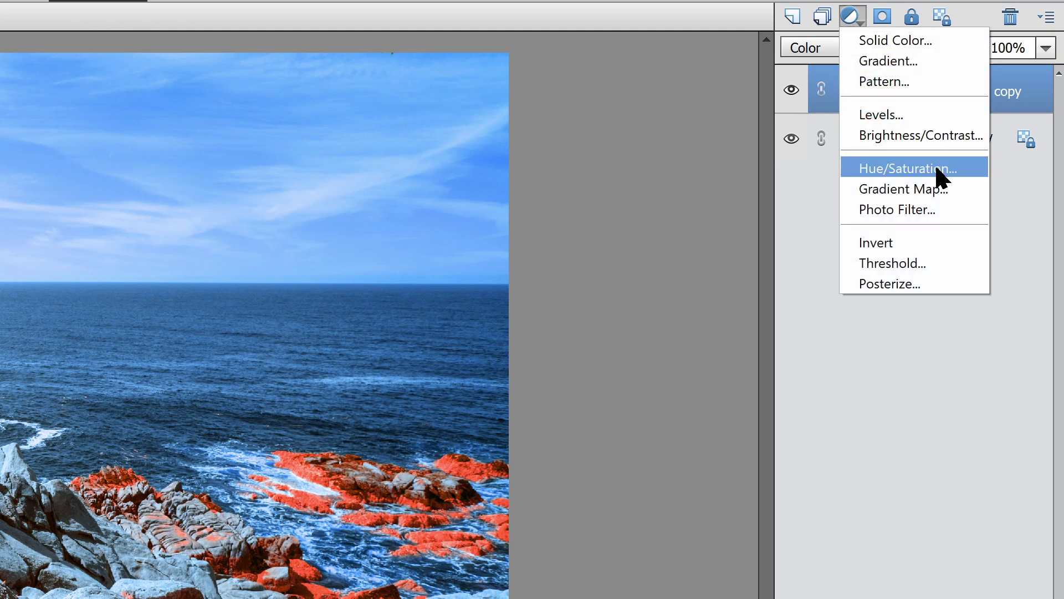
click(941, 177)
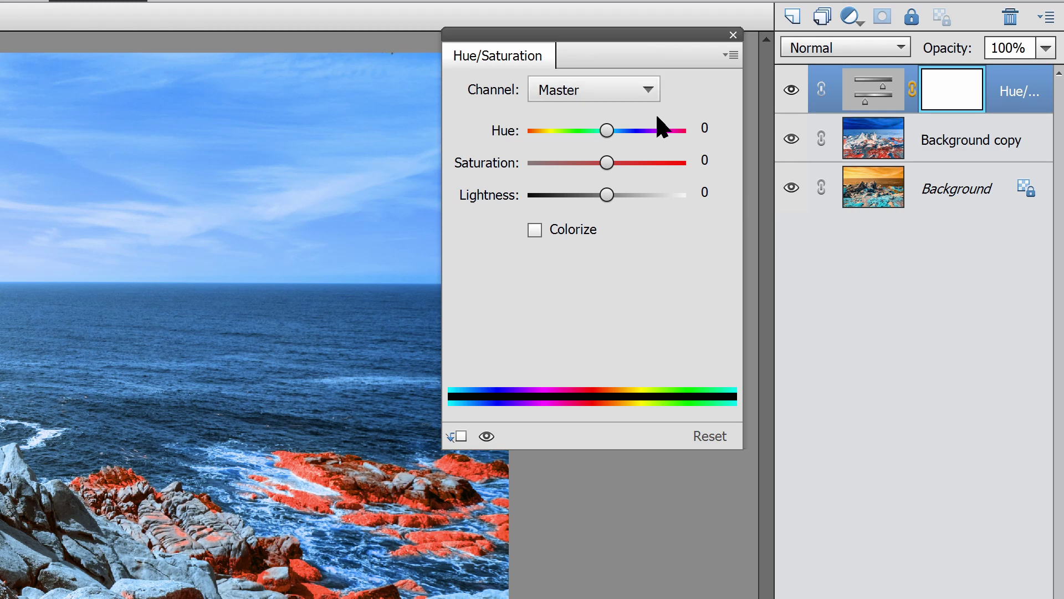
mouse_move(607, 132)
mouse_down()
mouse_move(643, 135)
mouse_move(607, 142)
mouse_move(665, 155)
mouse_move(577, 145)
mouse_move(623, 156)
mouse_move(606, 162)
mouse_up()
Step: Shift the Reds channel toward yellow with Hue +42 and Lightness -19
click(647, 91)
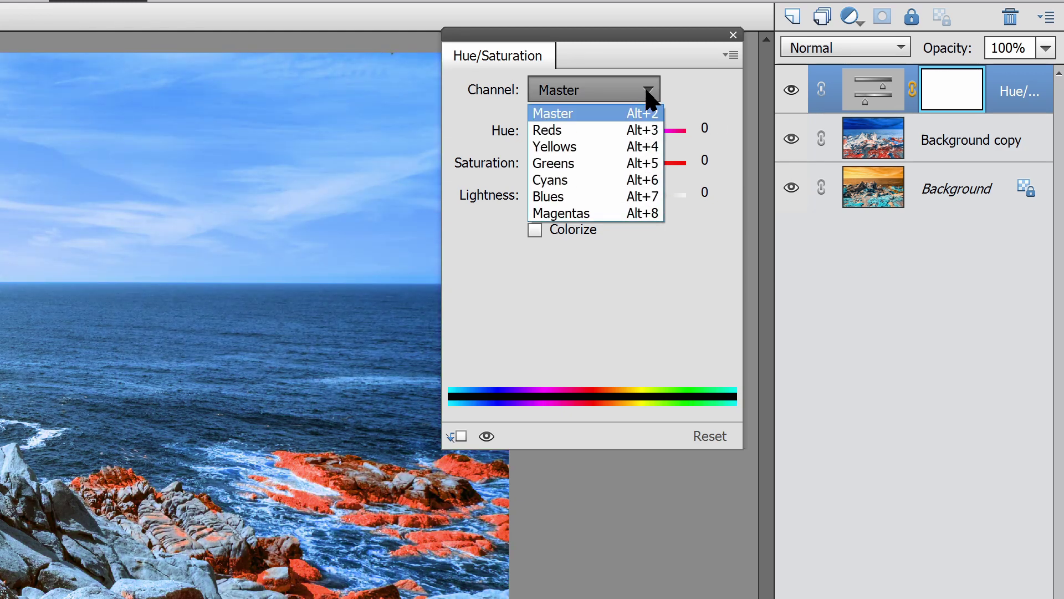
click(616, 133)
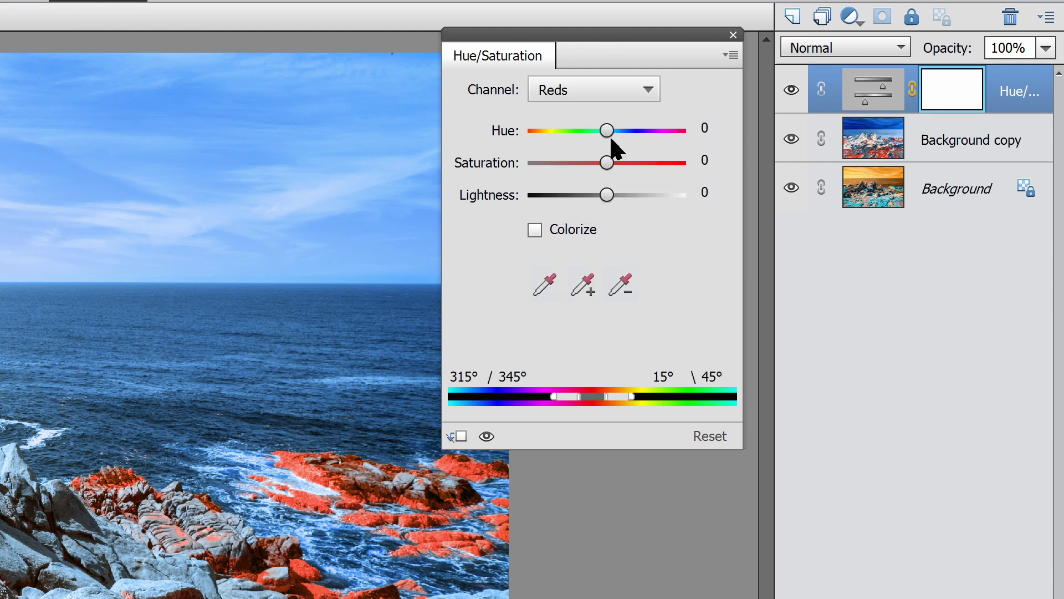
drag(607, 130, 640, 137)
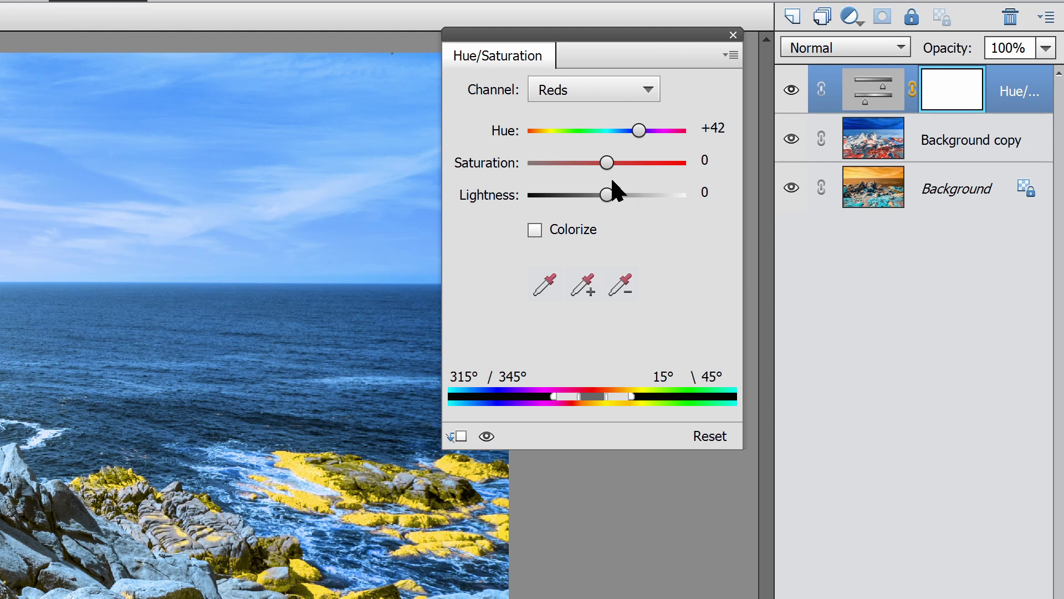
drag(609, 195, 593, 198)
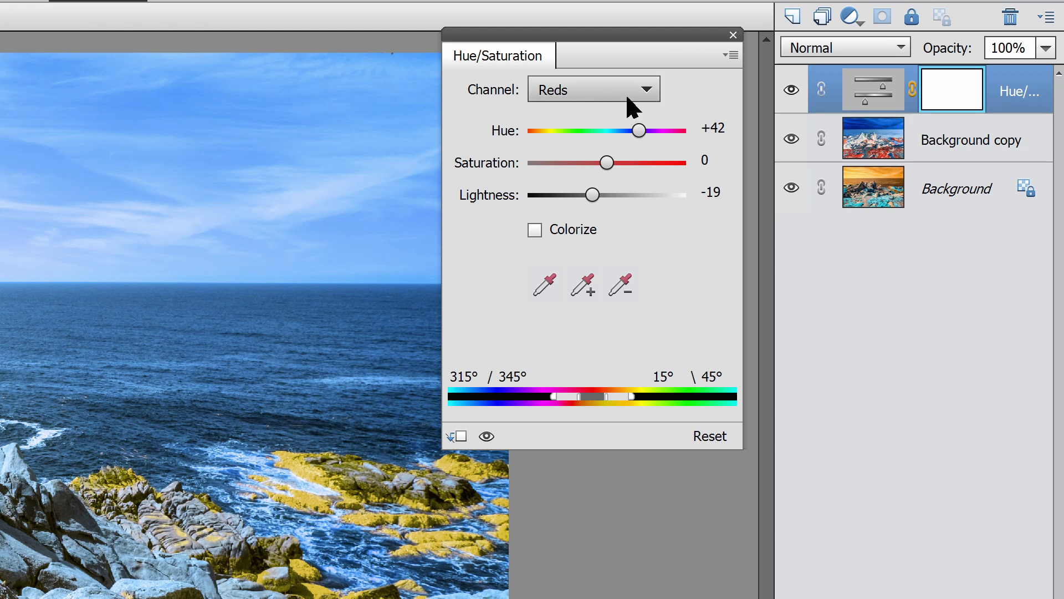
Step: Fine-tune the Blues channel hue and saturation to mute the sky and sea
click(629, 100)
click(598, 192)
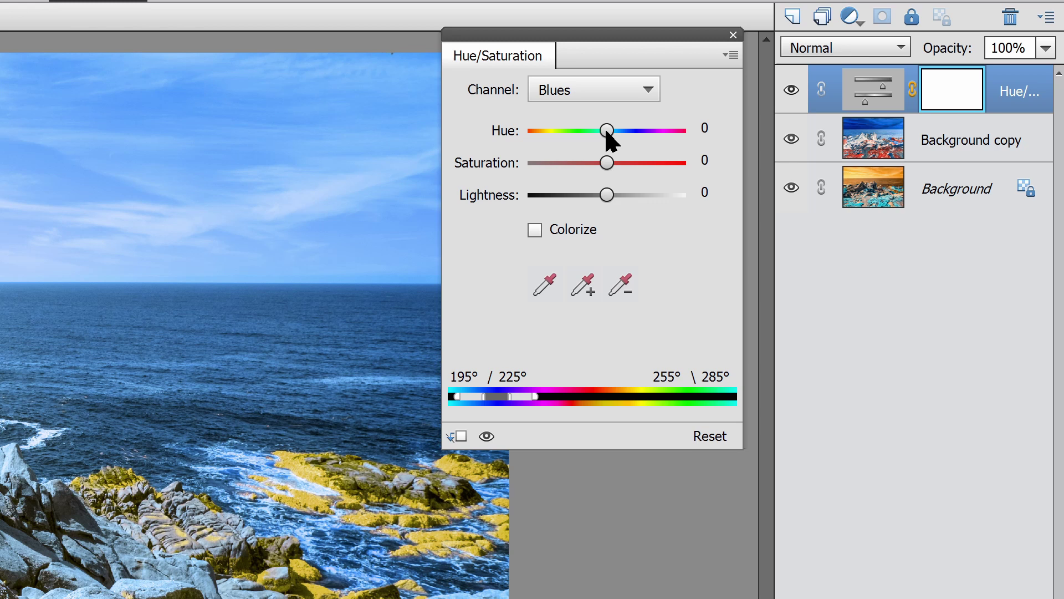
drag(607, 131, 607, 135)
mouse_move(608, 166)
mouse_down()
mouse_move(617, 167)
mouse_move(556, 179)
mouse_move(589, 181)
mouse_move(585, 200)
mouse_move(599, 205)
mouse_up()
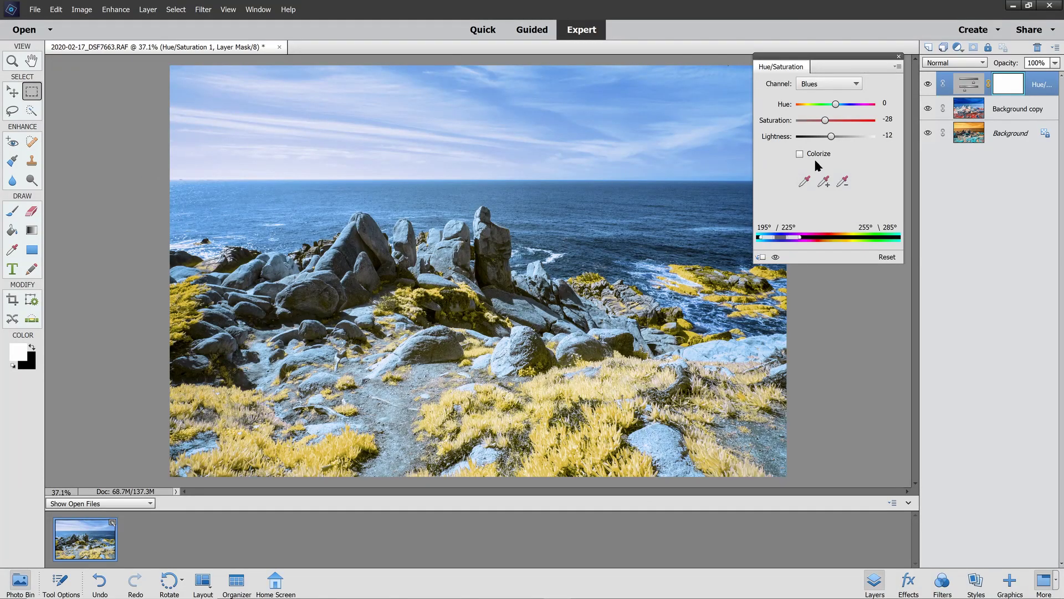
click(899, 56)
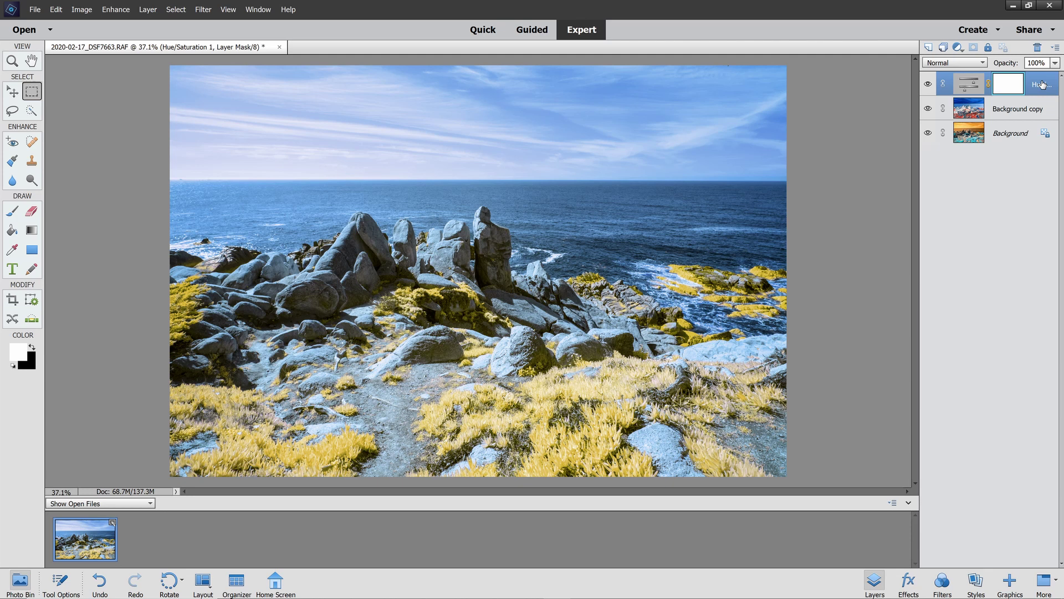
Step: Reopen the Hue/Saturation settings to verify the Reds values, then close them
double_click(968, 86)
click(856, 84)
click(820, 92)
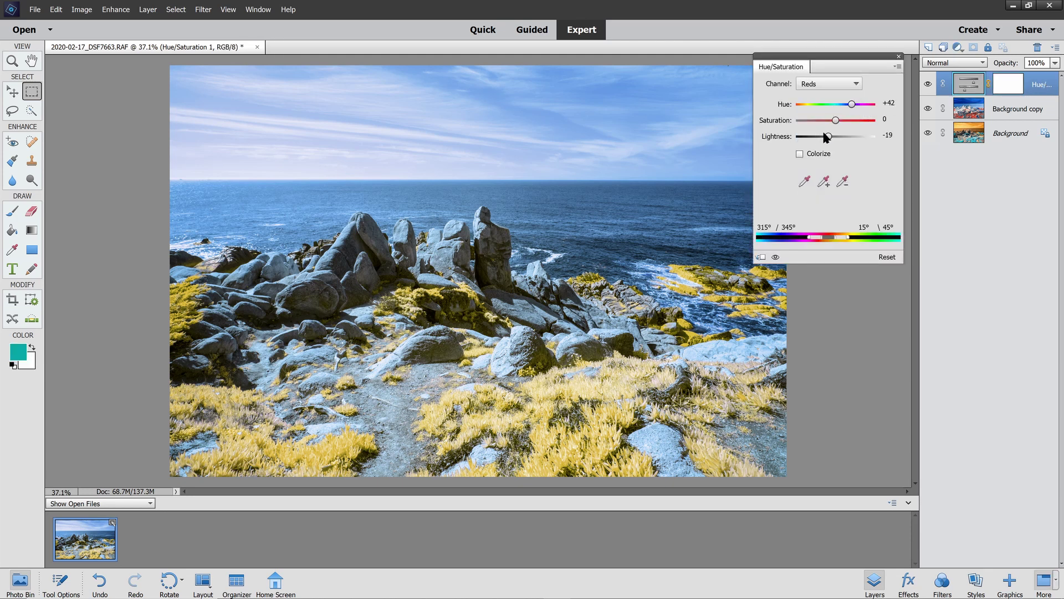
click(899, 57)
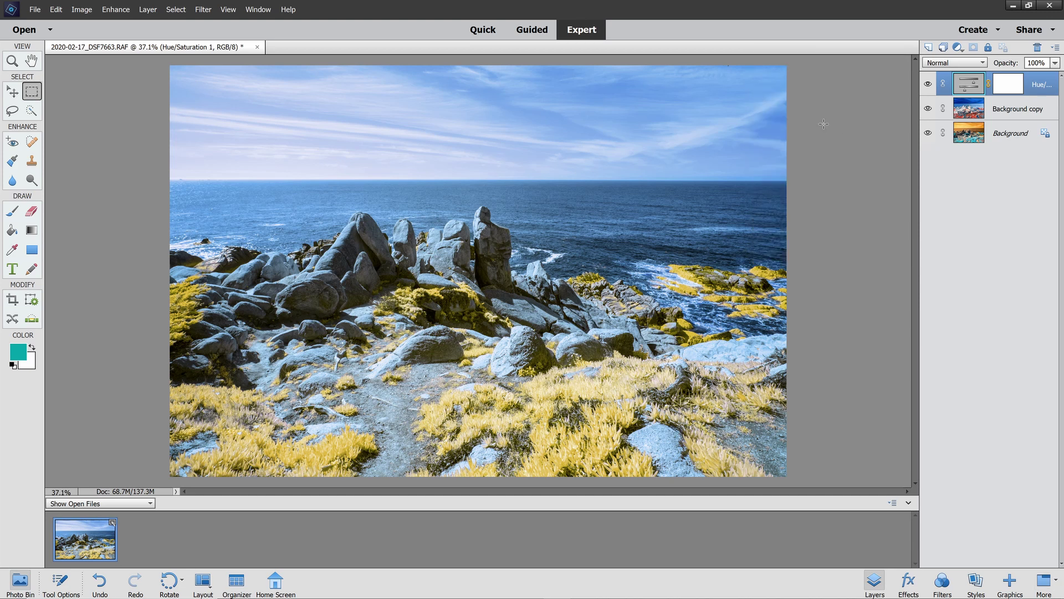
Step: Apply the Guided Orton Effect with the blur raised to about 18 and finish
click(533, 35)
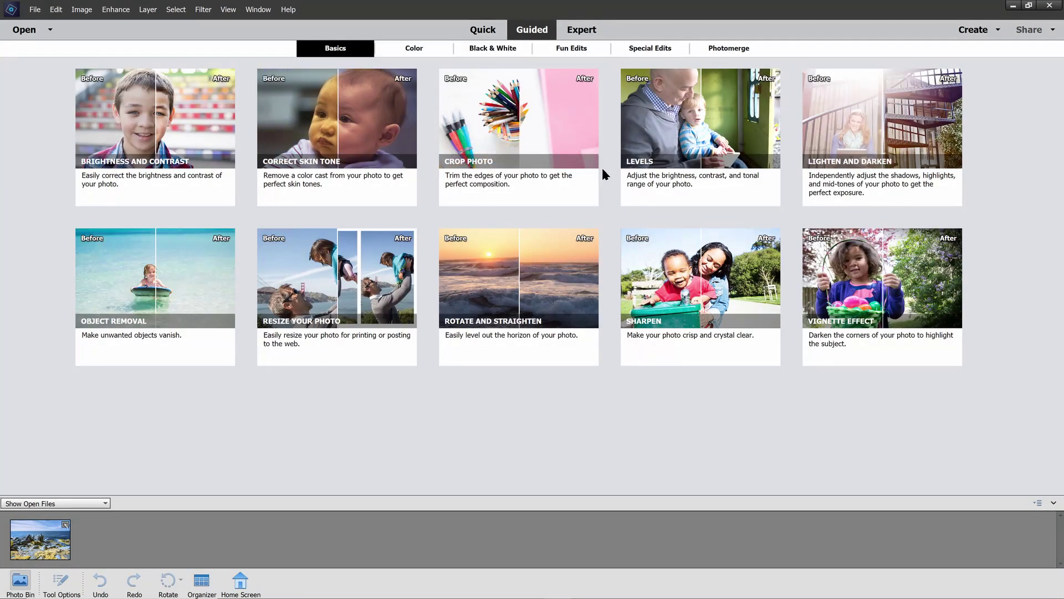
click(646, 51)
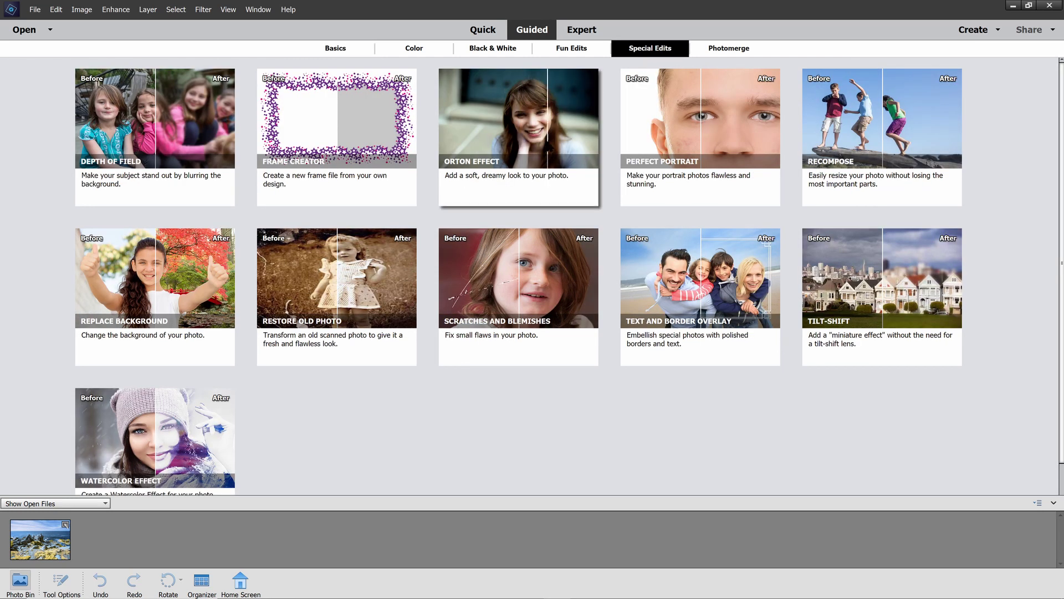
click(490, 145)
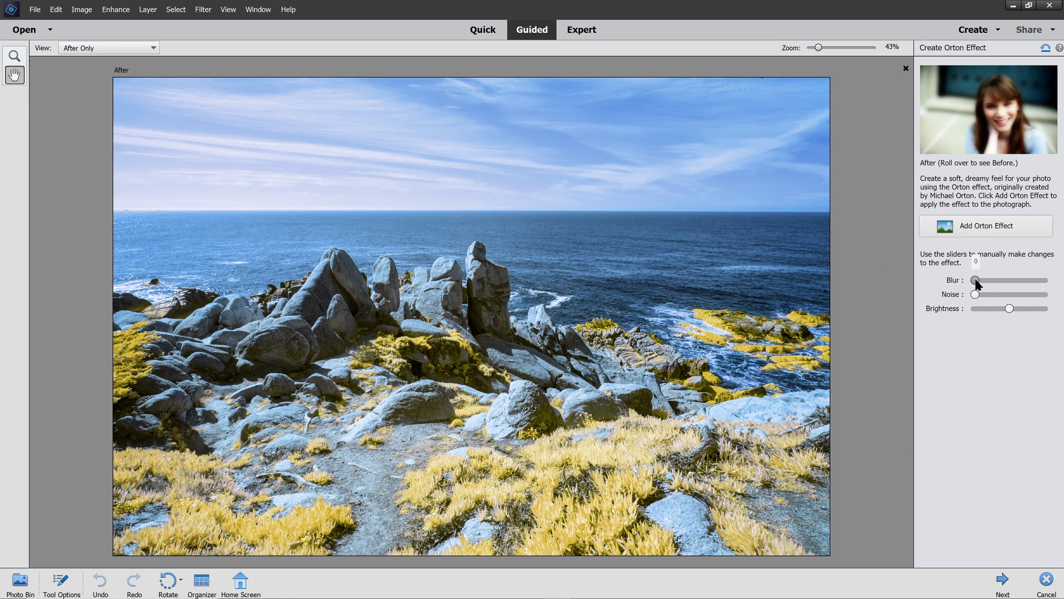
drag(975, 280, 991, 281)
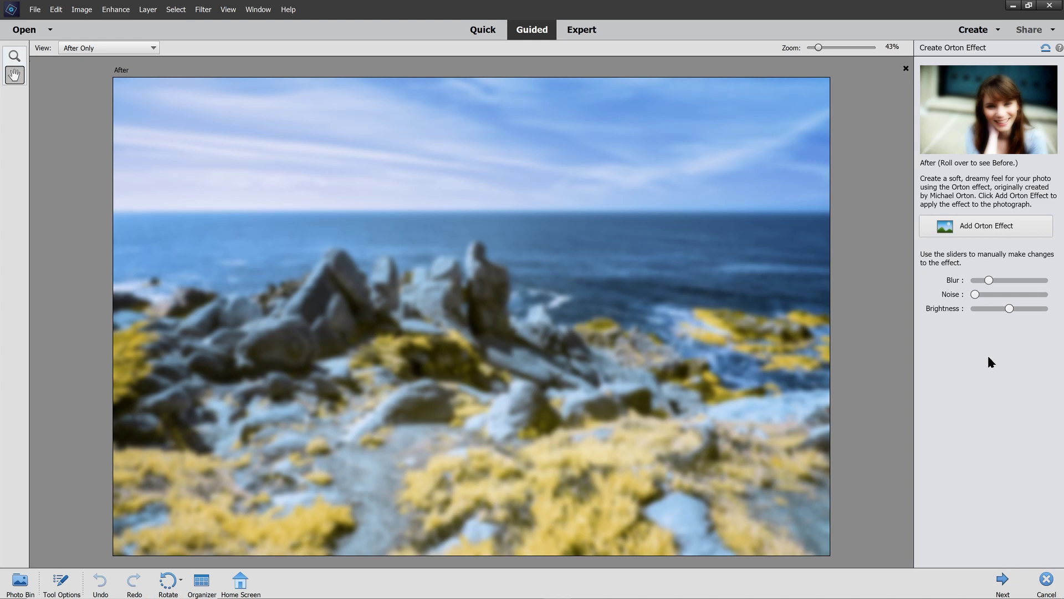
click(1004, 582)
click(1047, 584)
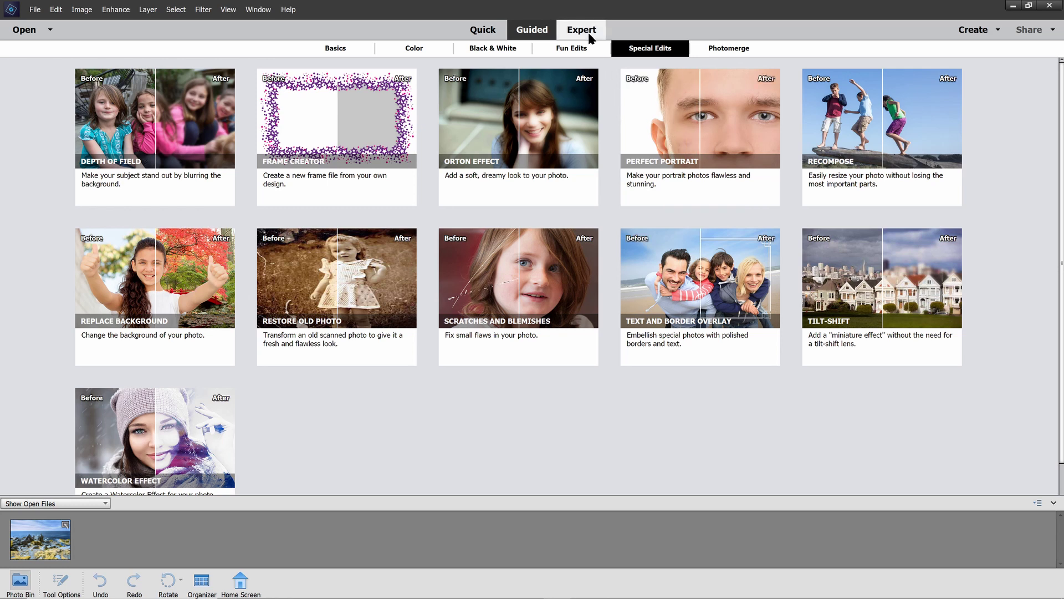
Step: Back in Expert mode, lower the Orton glow layer's opacity to roughly 21–29%
click(589, 37)
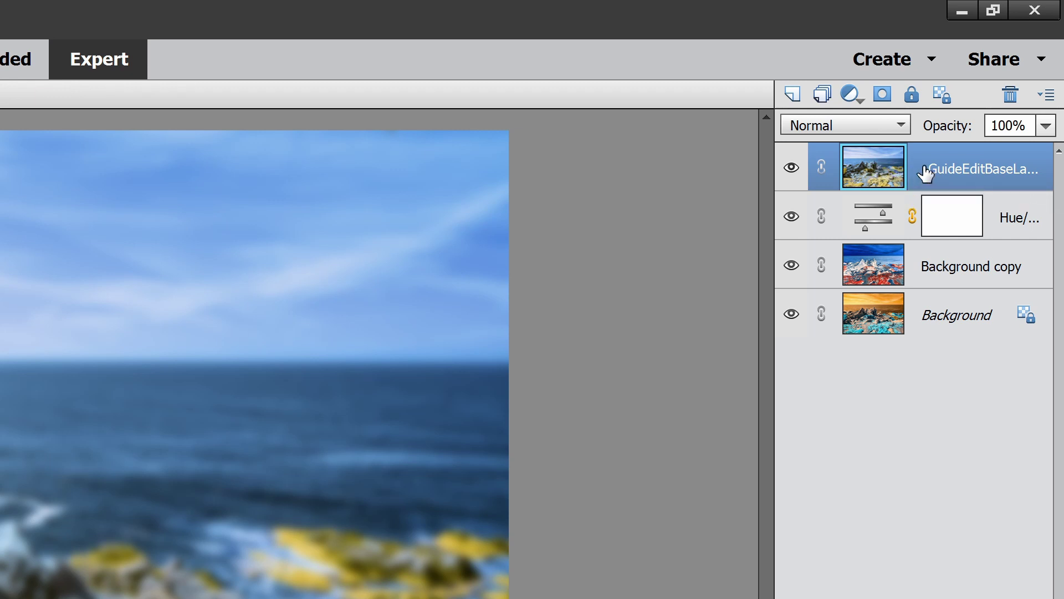
click(1048, 126)
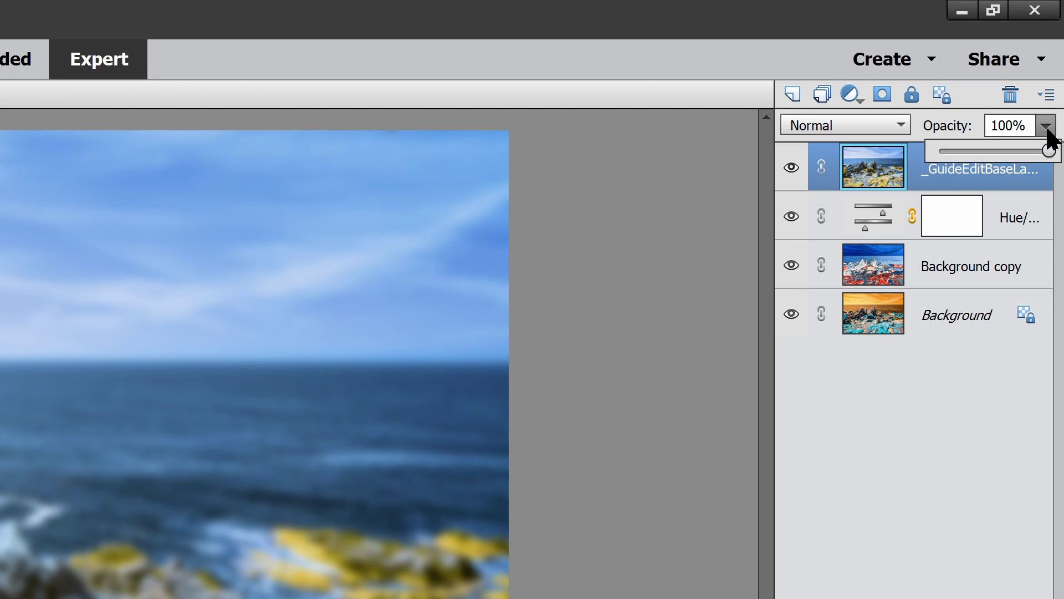
drag(1047, 150, 970, 151)
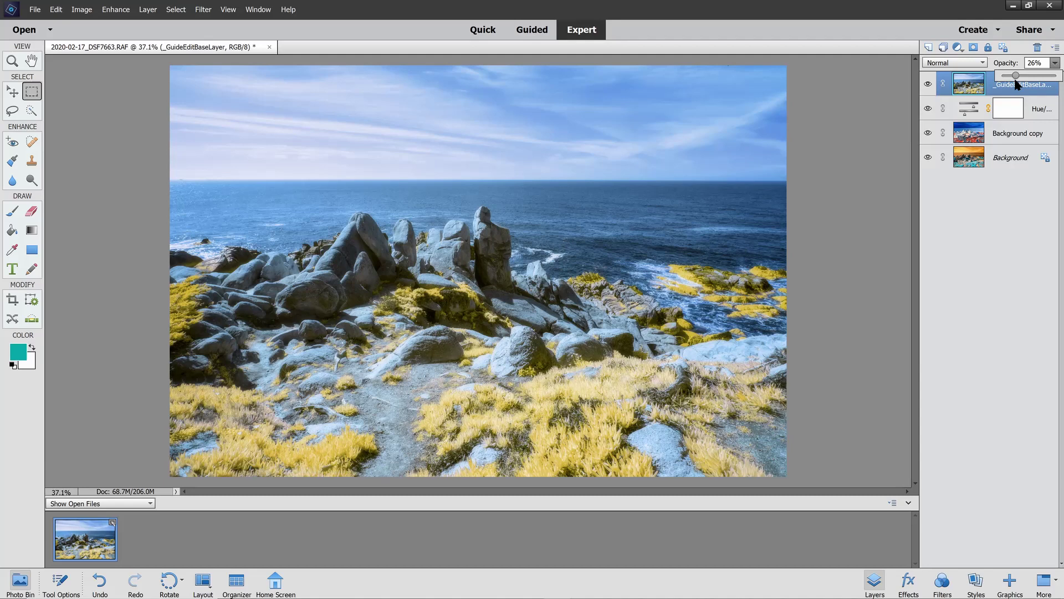
drag(1017, 76, 1020, 82)
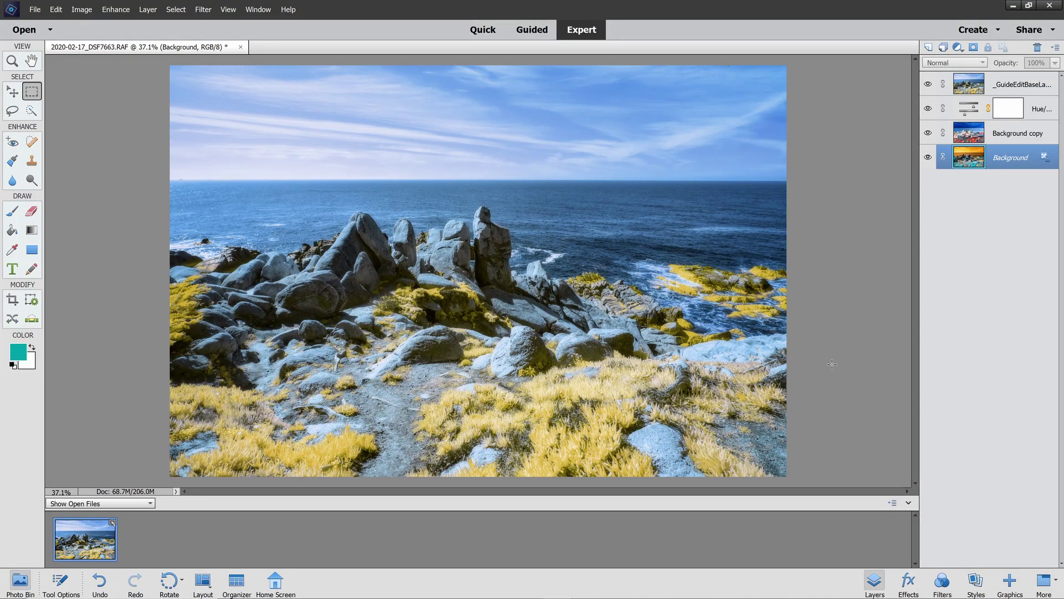
Step: Begin Save As to store the layered infrared edit as a new PSD
click(40, 13)
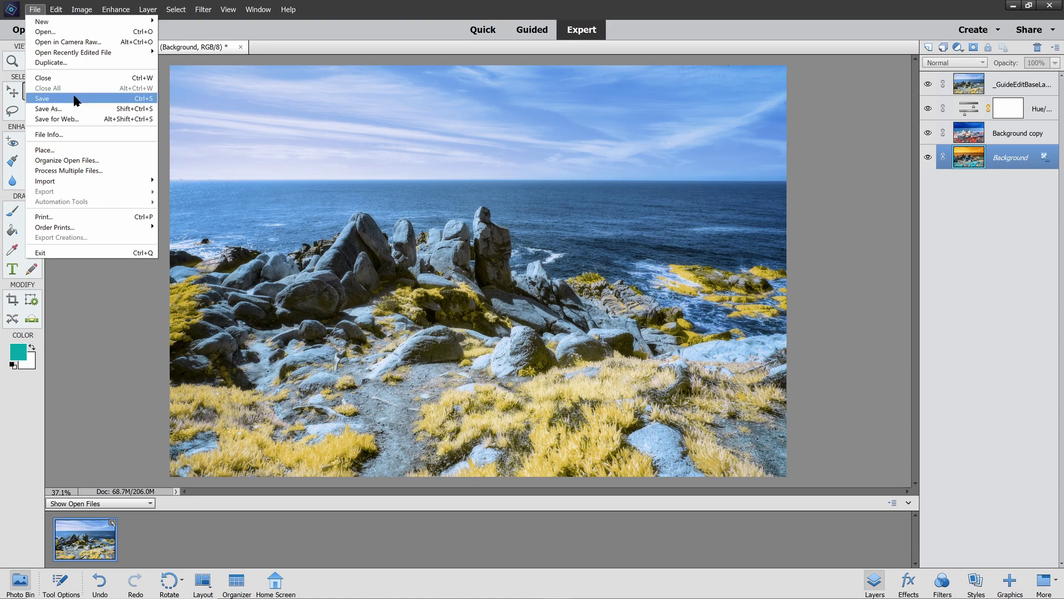
click(50, 109)
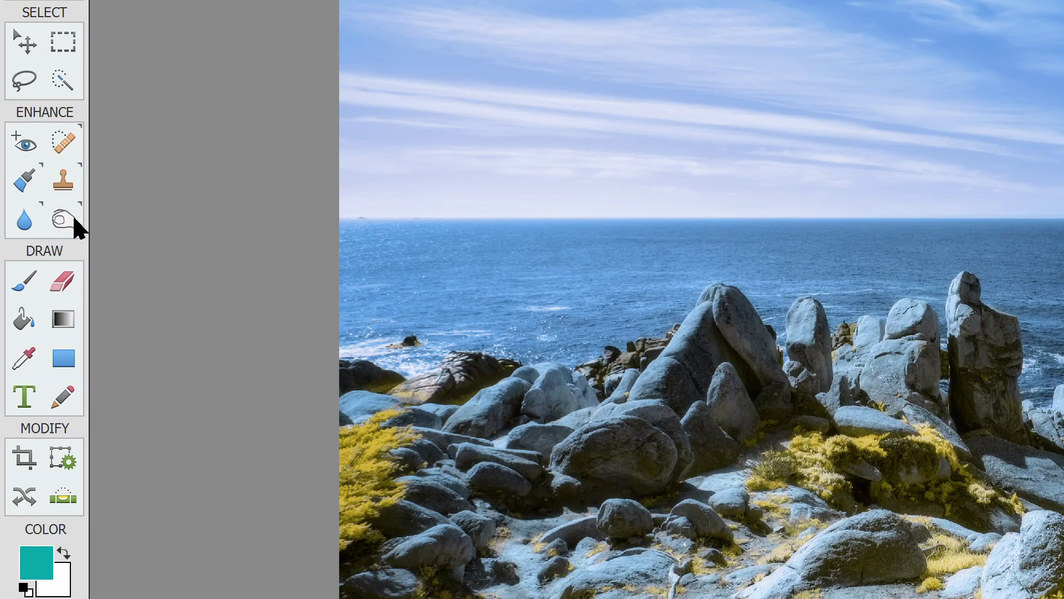
Step: Darken the yellow grass in the lower left with the Burn tool, plus one small patch
click(60, 220)
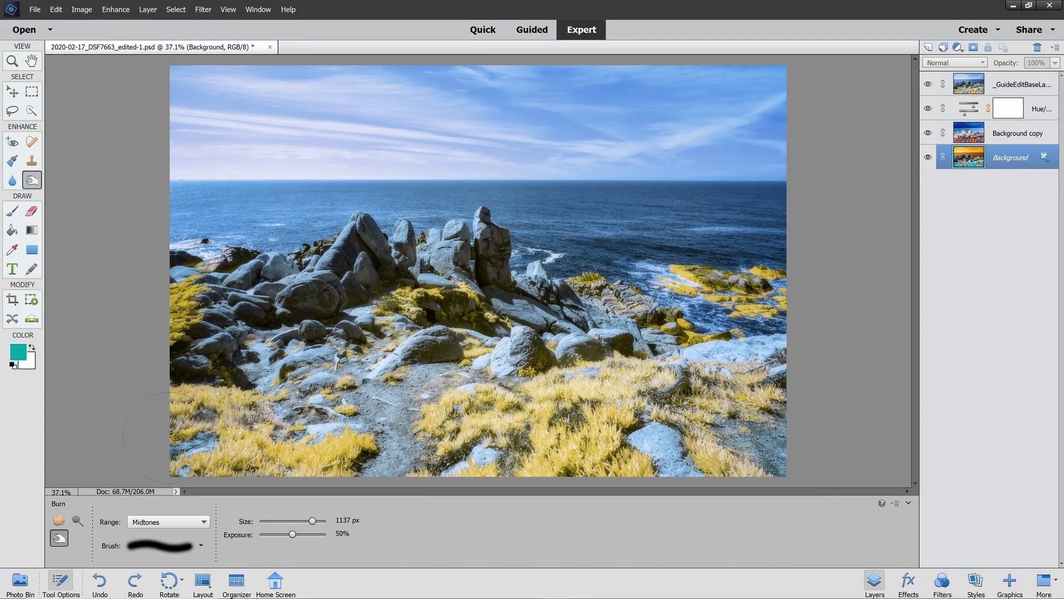
mouse_move(183, 439)
mouse_down()
mouse_move(388, 450)
mouse_move(571, 421)
mouse_move(614, 456)
mouse_move(693, 399)
mouse_move(737, 438)
mouse_move(638, 405)
mouse_move(512, 428)
mouse_move(416, 487)
mouse_move(226, 451)
mouse_move(488, 443)
mouse_move(604, 416)
mouse_move(776, 438)
mouse_move(629, 457)
mouse_up()
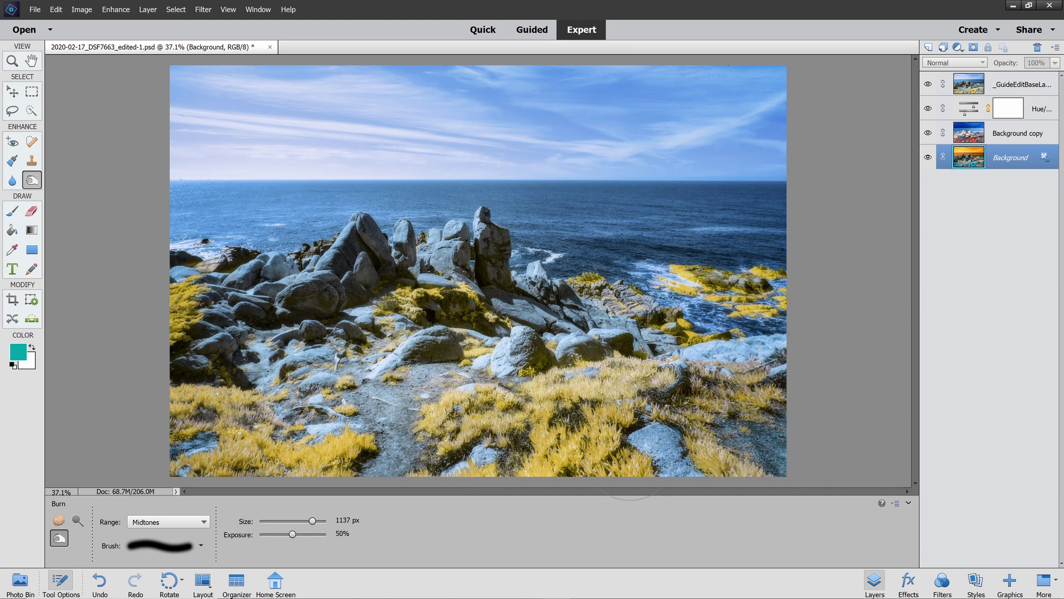
drag(629, 382, 632, 382)
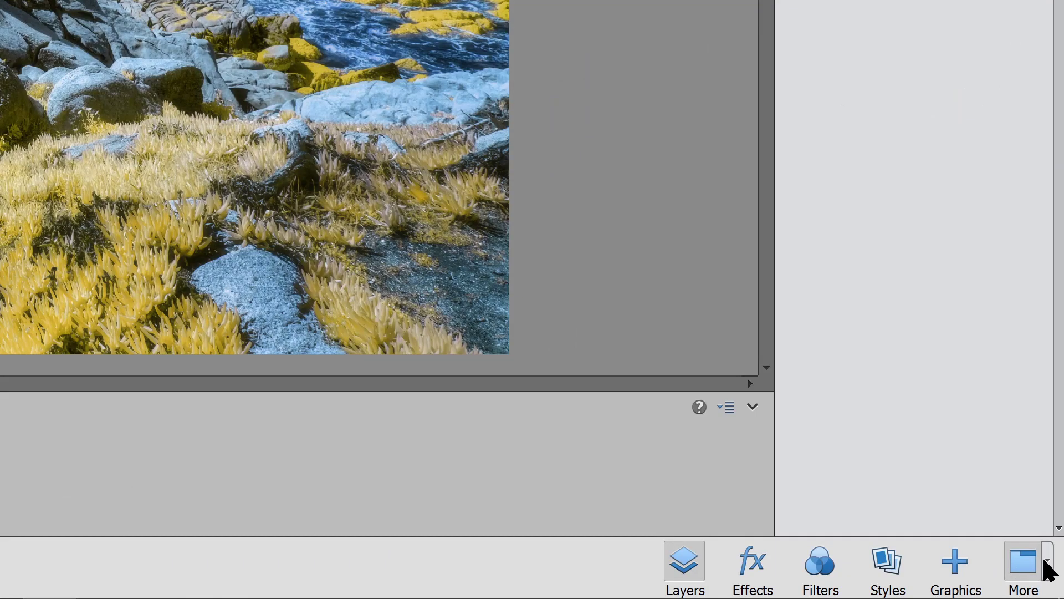
click(1056, 584)
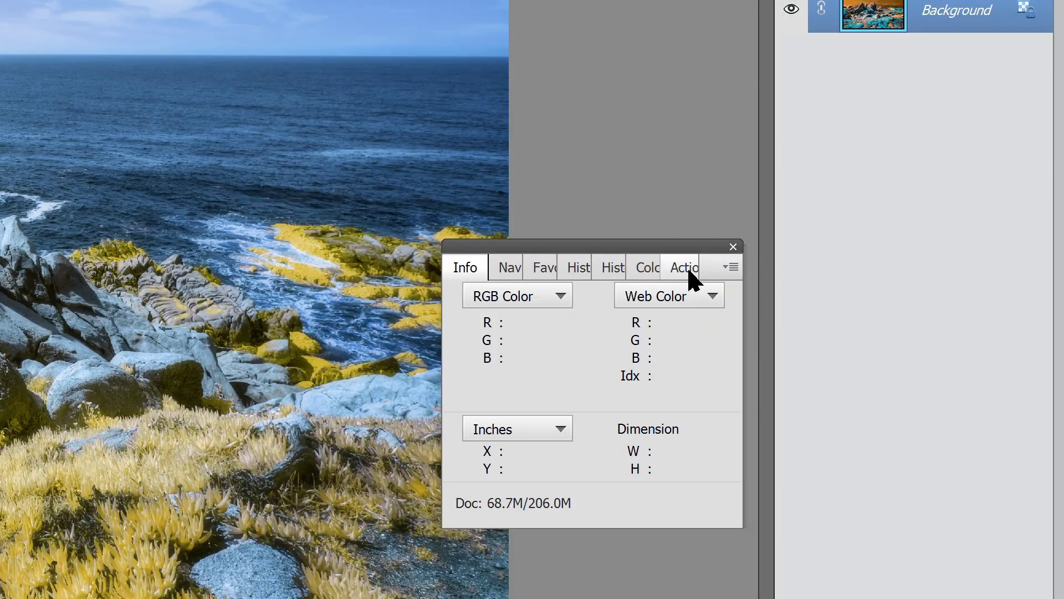
click(687, 269)
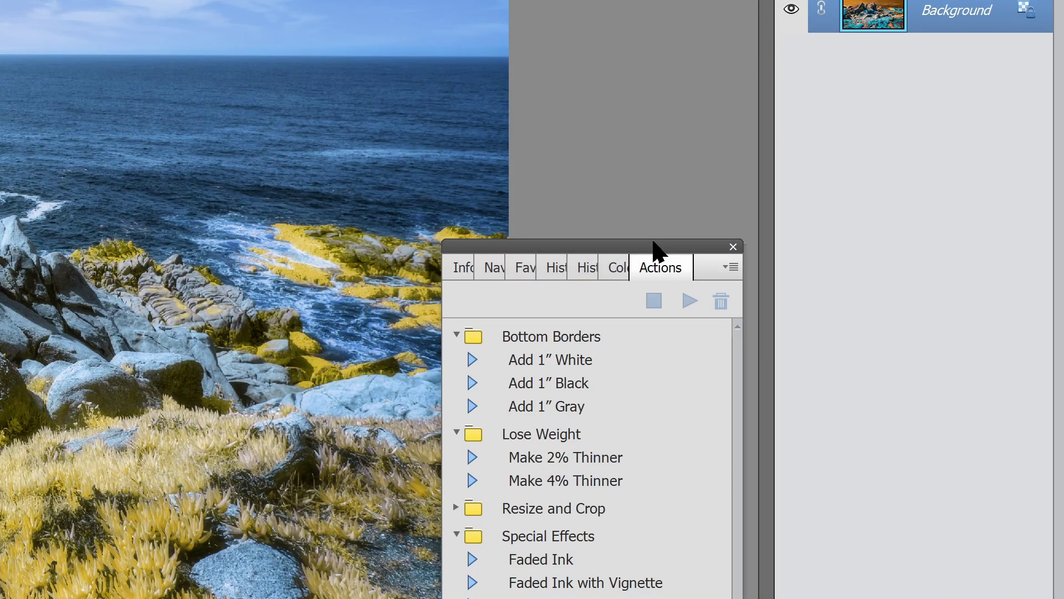
drag(654, 250, 629, 18)
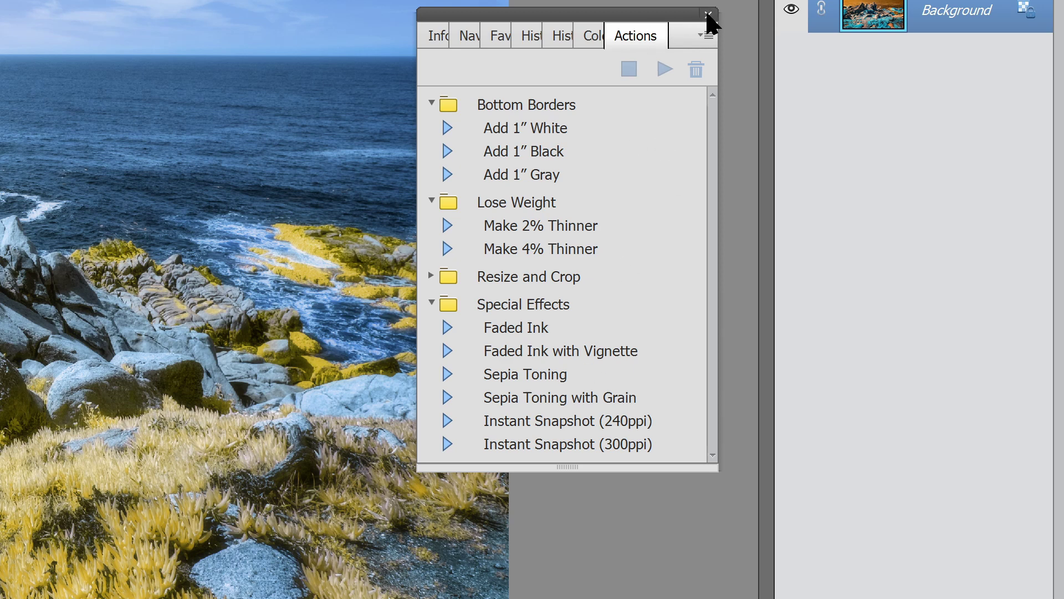
click(708, 14)
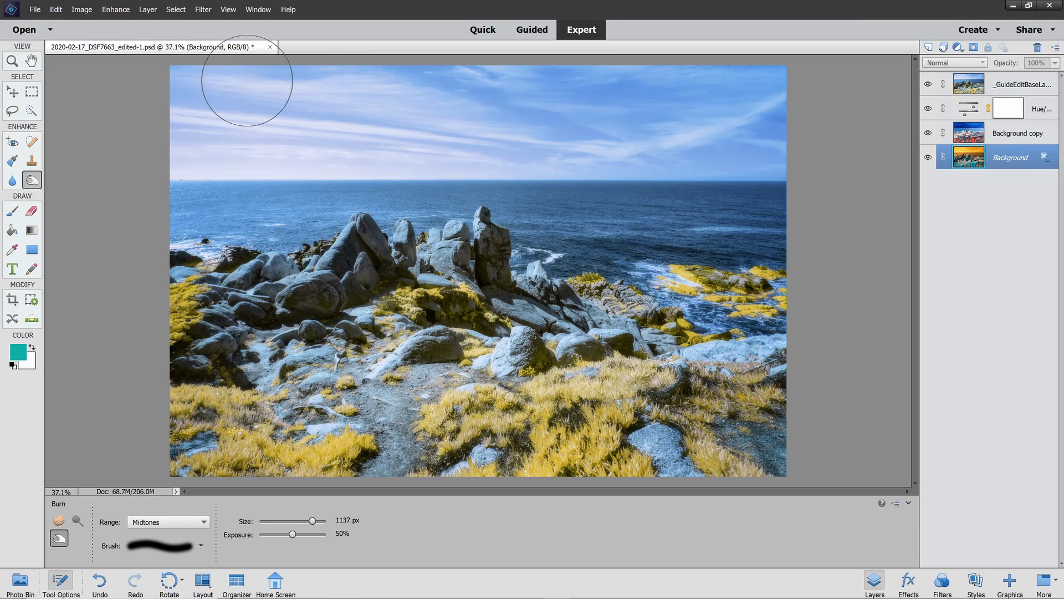
Step: Auto-select the coastal photo's main subject with Select > Subject
click(179, 11)
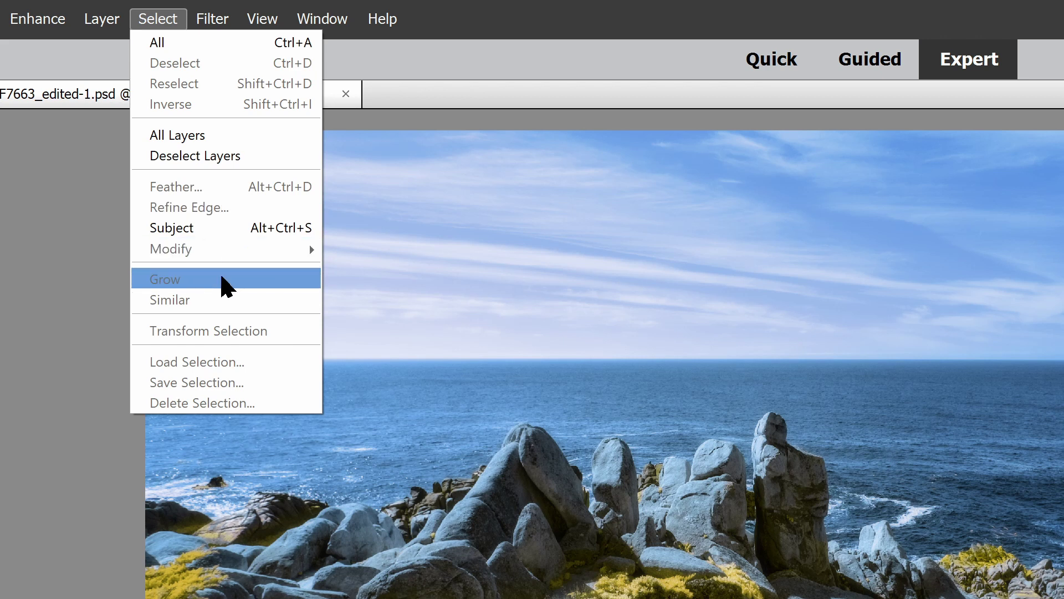
click(231, 236)
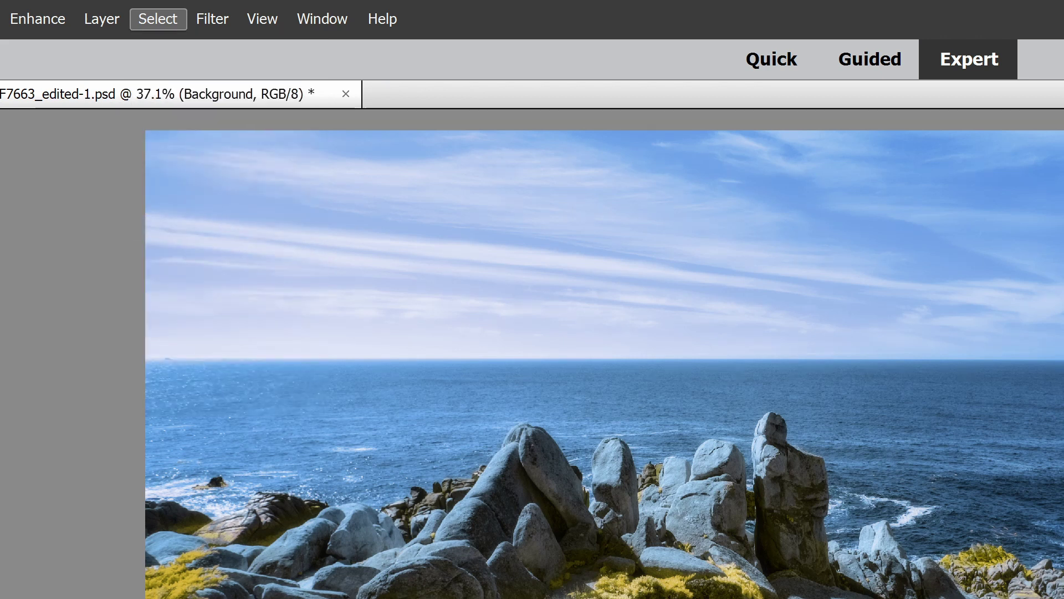